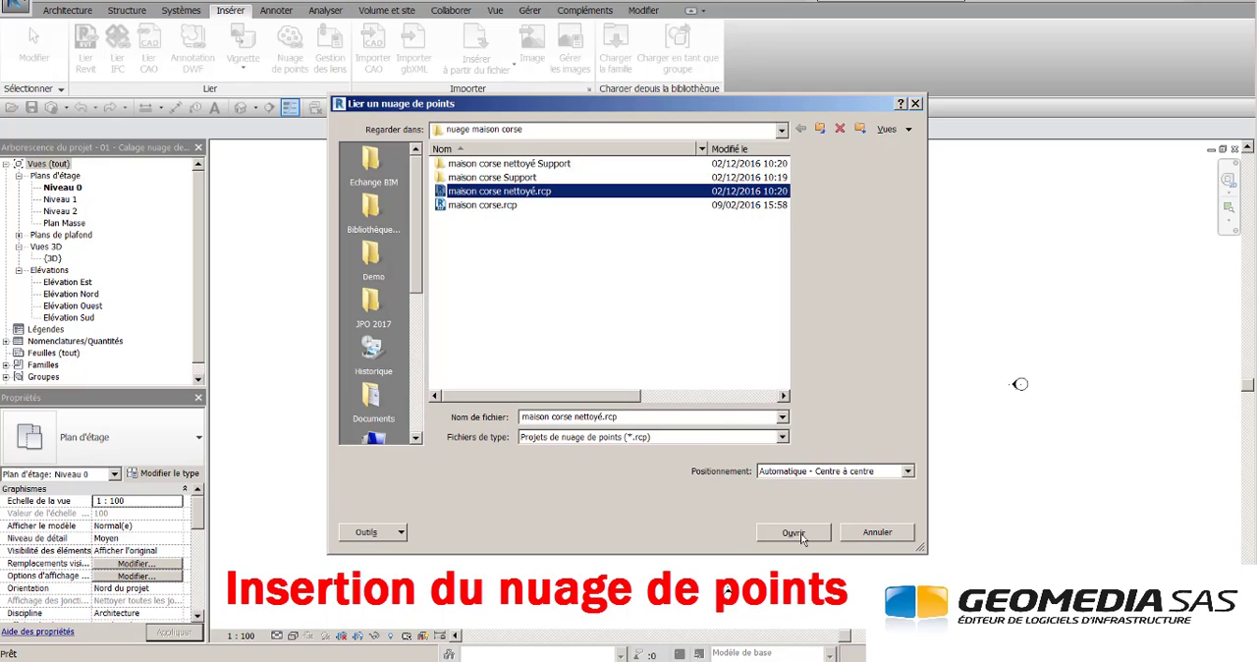
# - Link maison corse nettoyé.rcp centre to centre and, in the north elevation, raise the cloud until the house base sits on Niveau 0
pyautogui.click(794, 532)
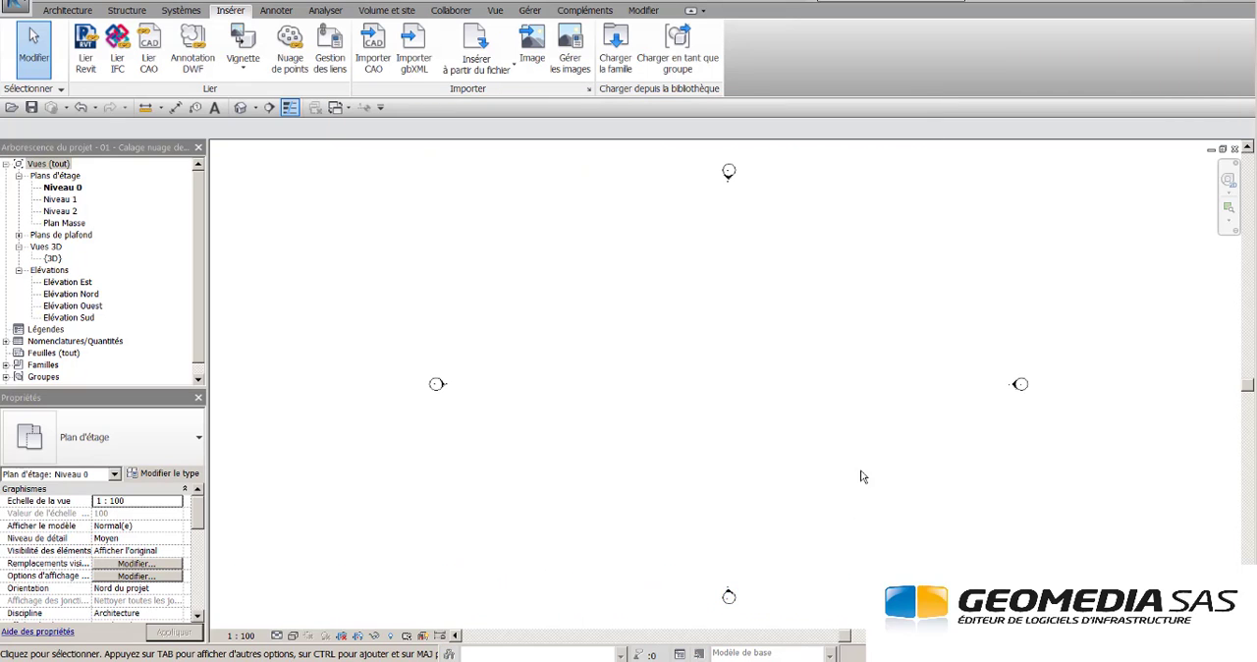
pyautogui.doubleClick(95, 296)
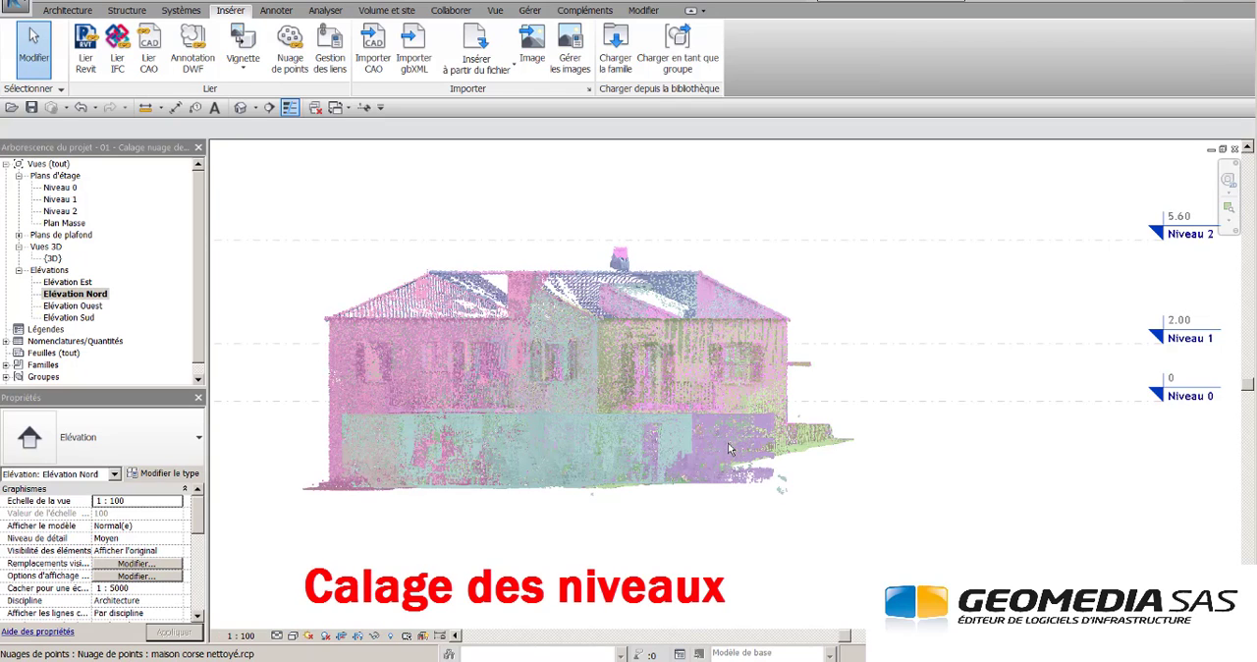
pyautogui.click(728, 442)
pyautogui.moveTo(731, 445); pyautogui.dragTo(740, 365)
pyautogui.click(949, 324)
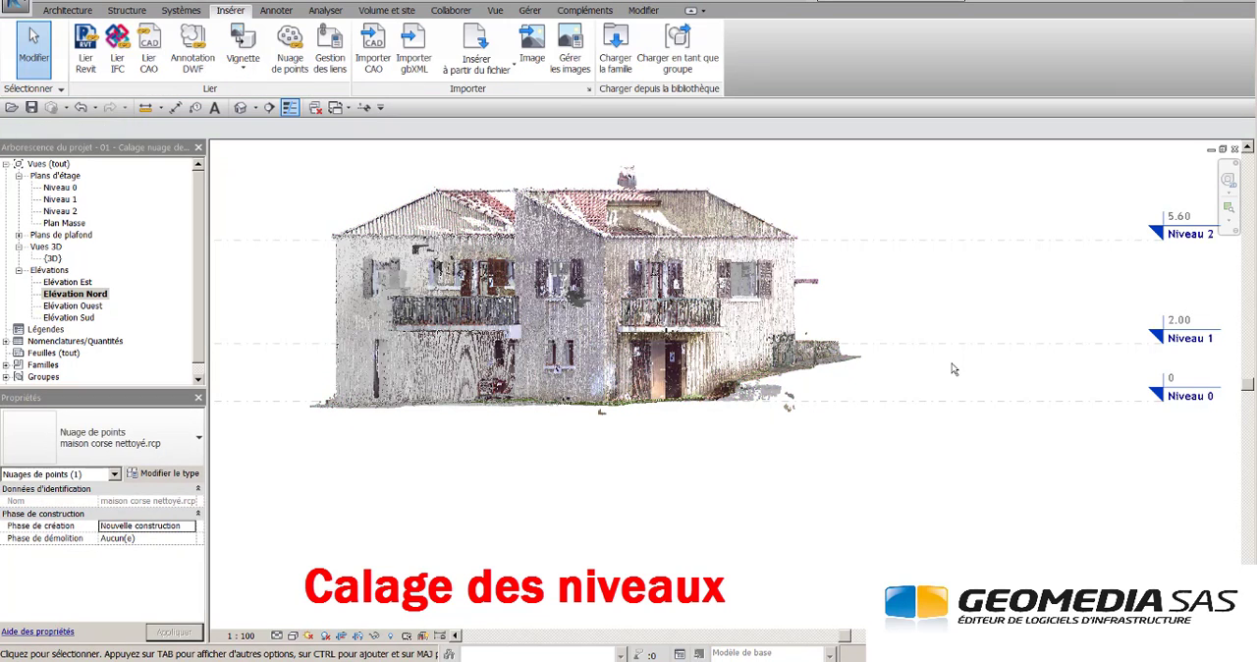
# - Raise the Niveau 1 level line in the north elevation to the balcony slab of the point cloud
pyautogui.click(972, 344)
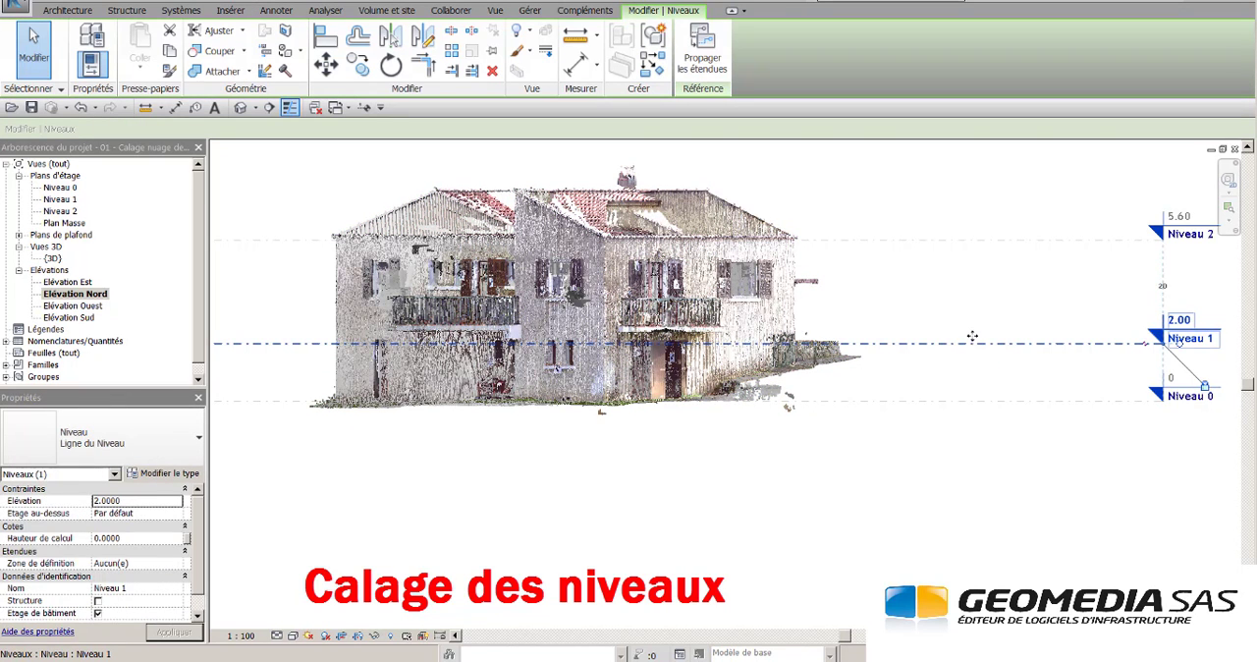
pyautogui.moveTo(972, 344); pyautogui.dragTo(972, 333)
pyautogui.click(955, 281)
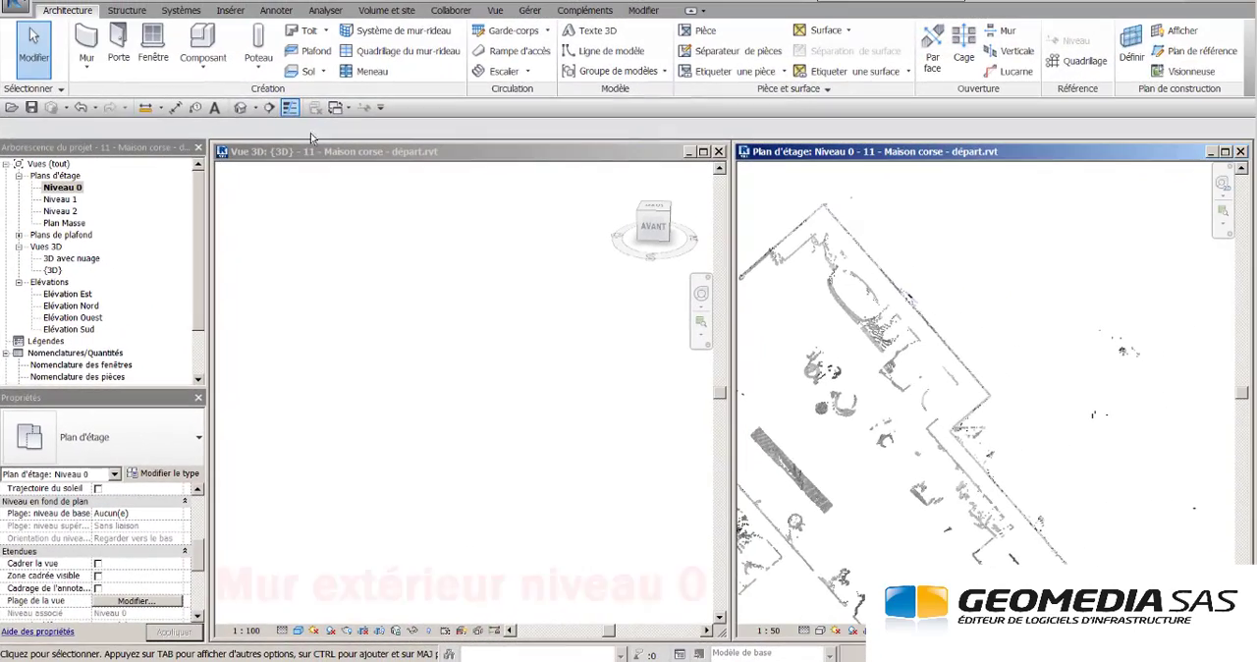
# - Draw chained Mur 30 exterior walls on Niveau 0 along the cloud's outer edge, up to Niveau 1, justified to the exterior finish face
pyautogui.click(86, 45)
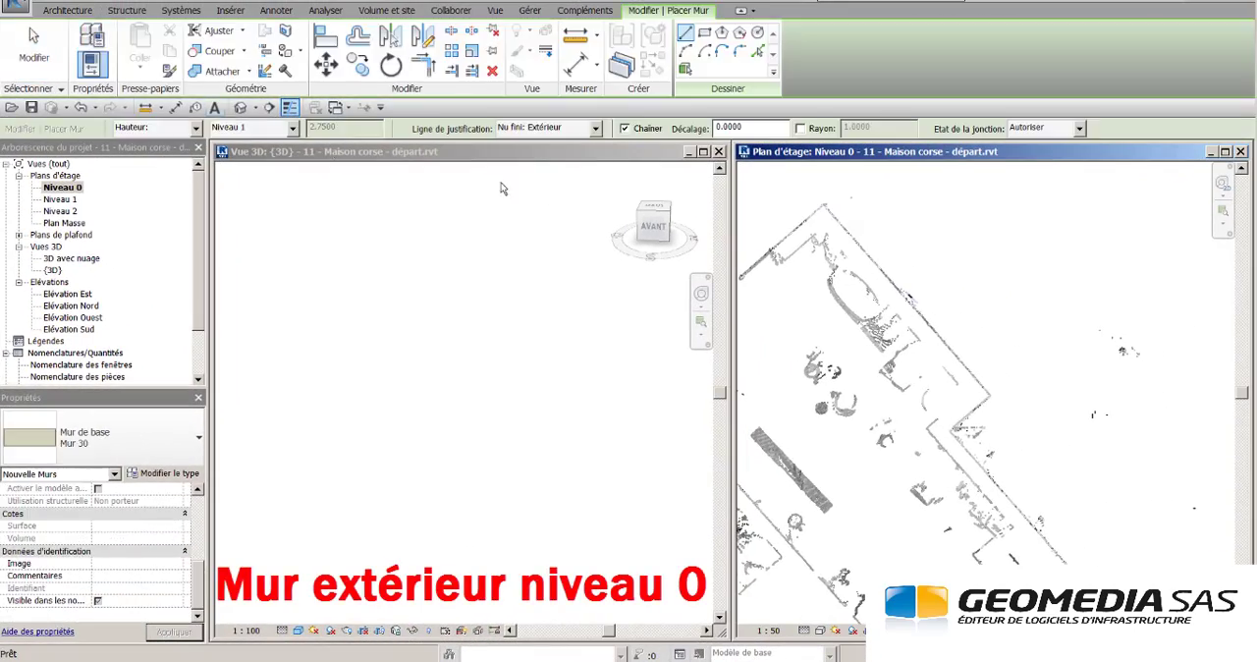
pyautogui.click(827, 204)
pyautogui.click(985, 396)
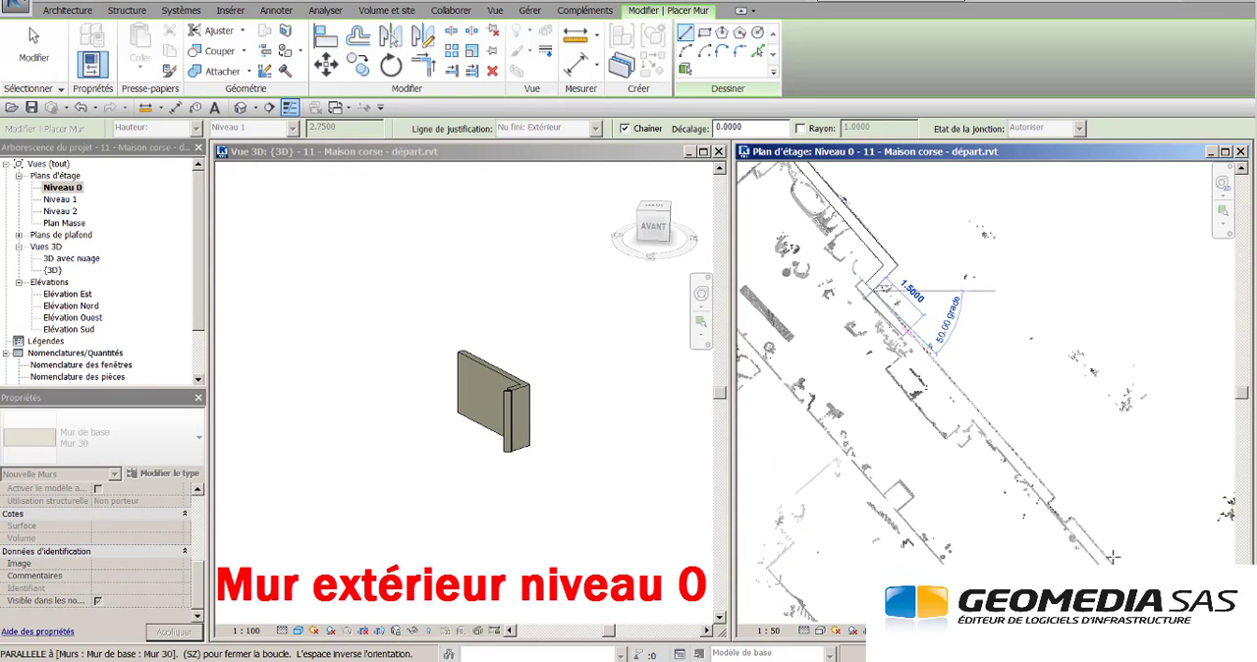
pyautogui.click(1126, 560)
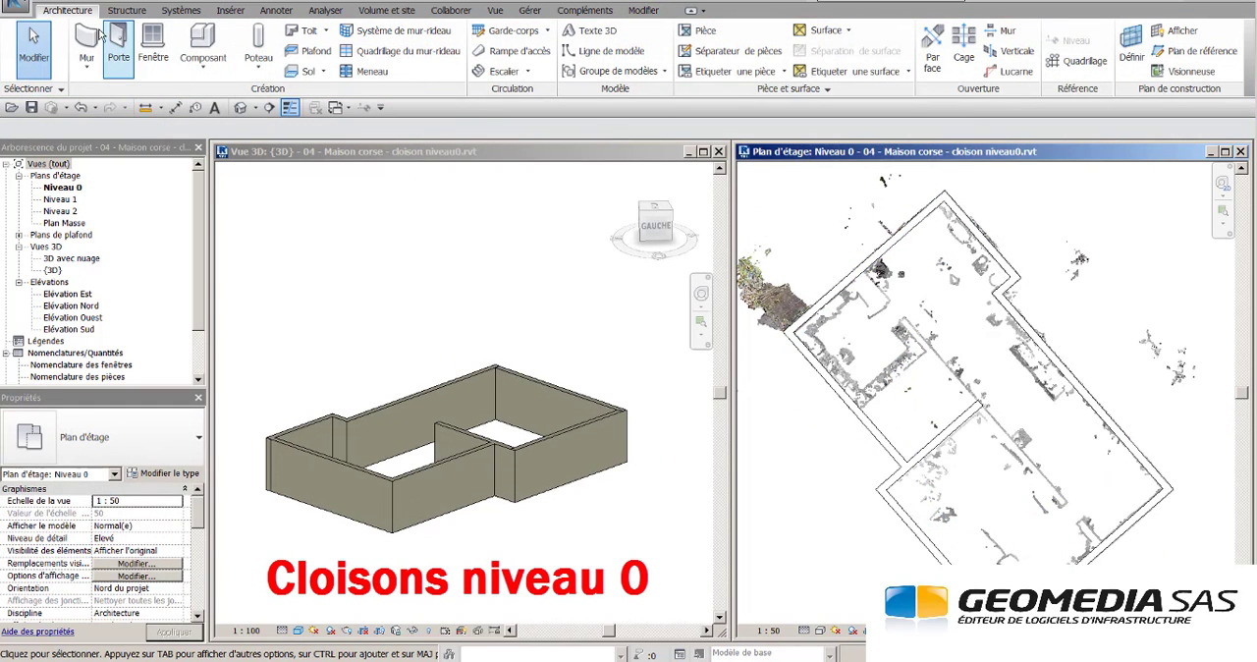
# - Draw a lengthwise Mur 30 interior wall on Niveau 0 from the south-east exterior wall to the north-west one, justified to the interior finish face
pyautogui.click(97, 38)
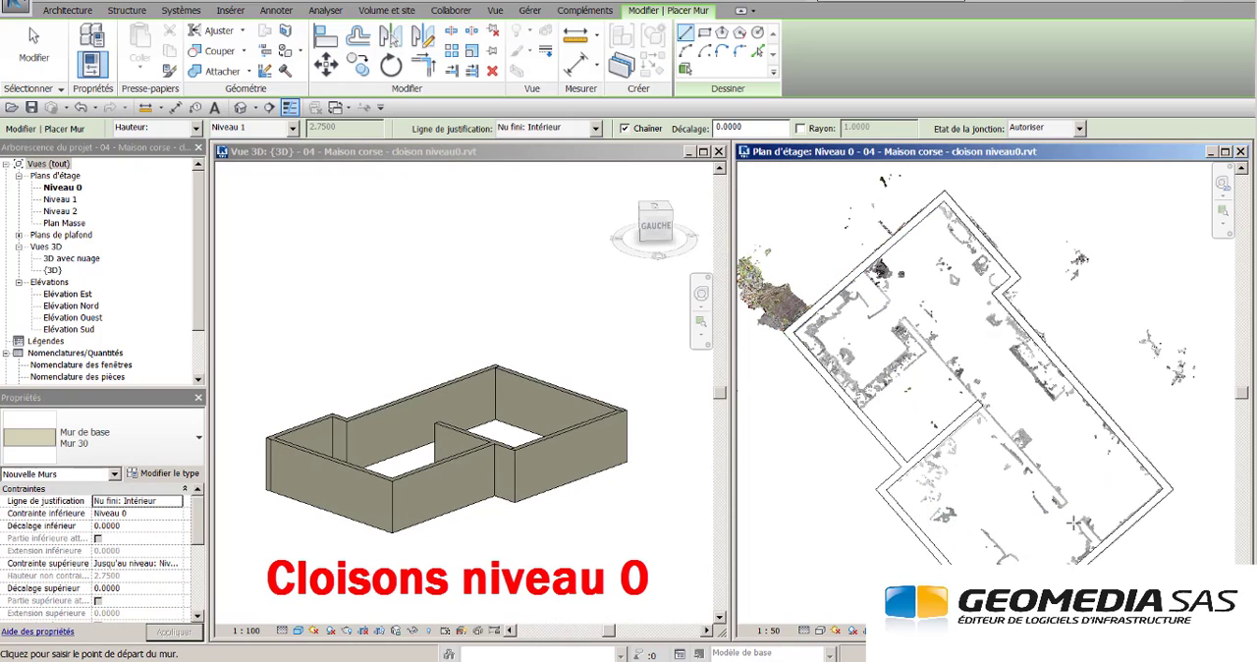
pyautogui.click(1102, 540)
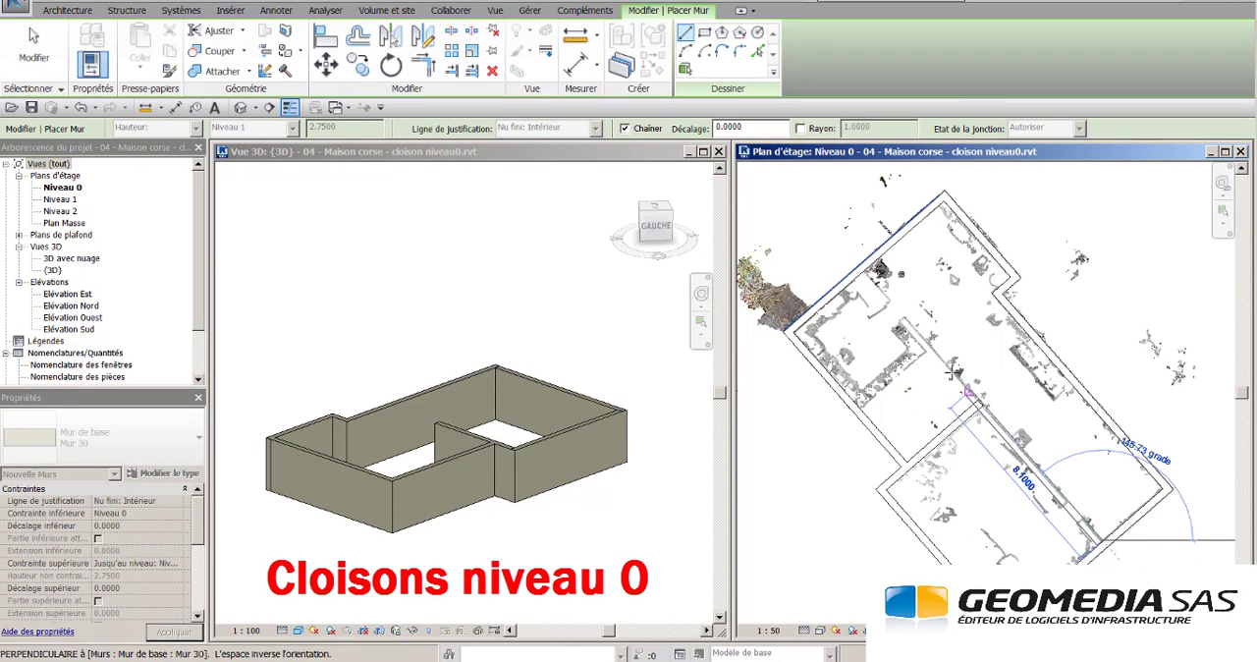
pyautogui.click(859, 266)
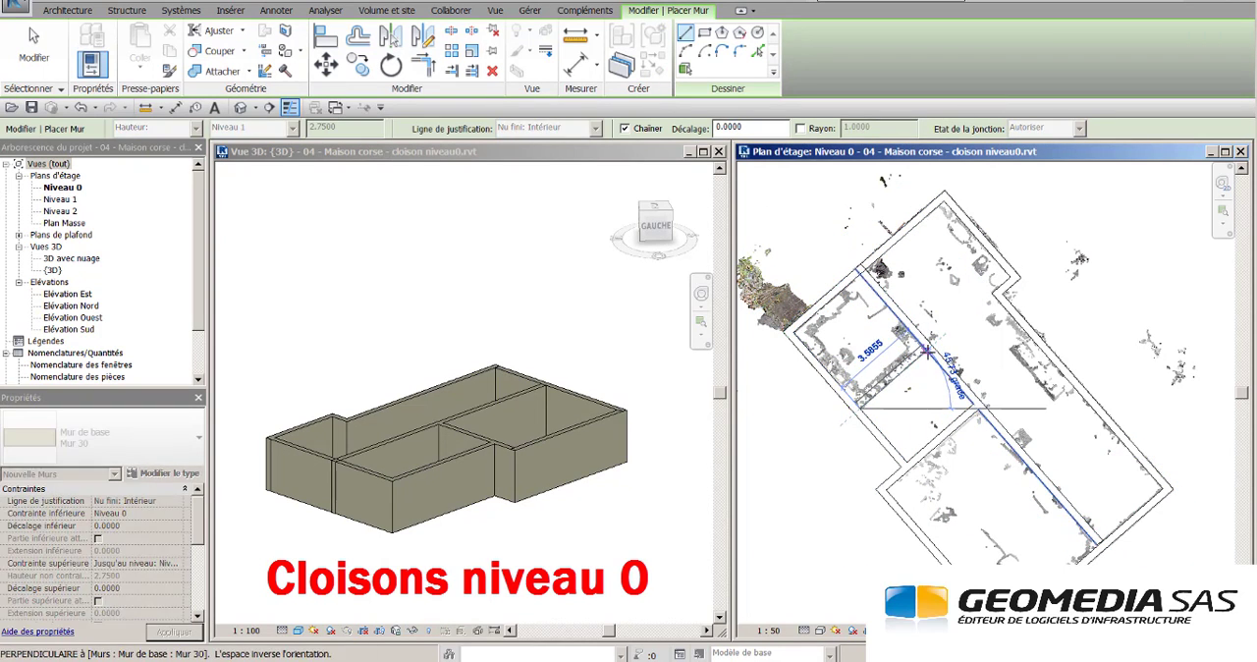
pyautogui.press('Escape')
pyautogui.press('Escape')
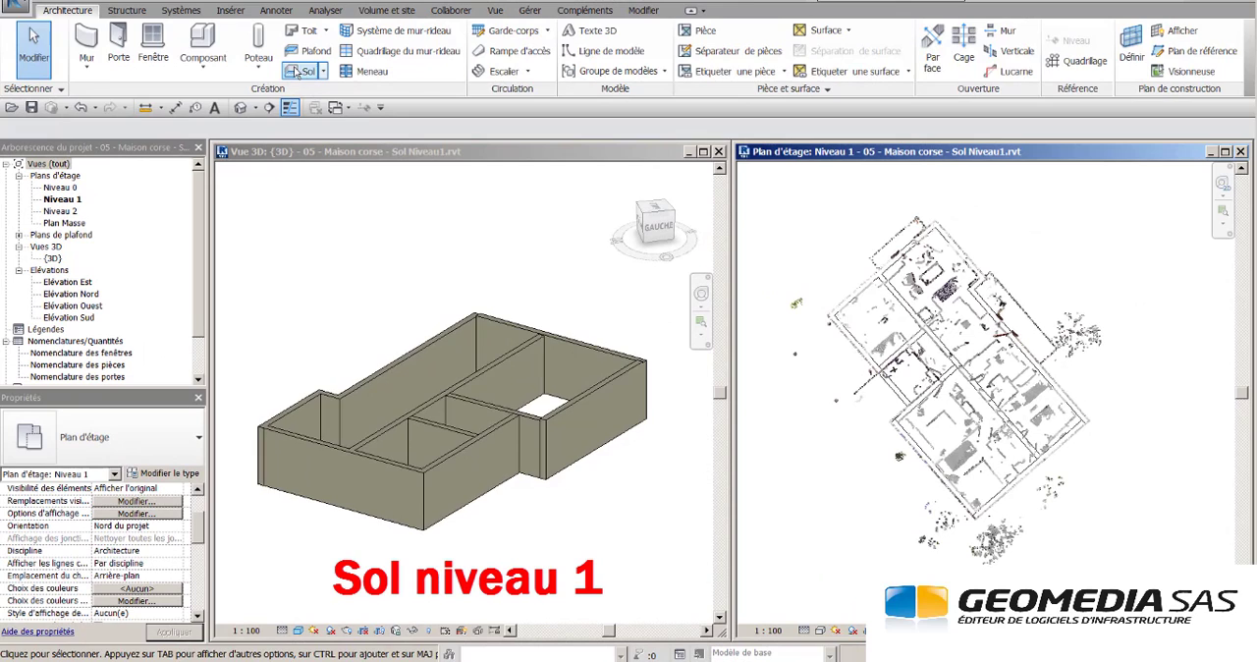
# - Begin a Dalle en béton 13cm floor on Niveau 1, sketching its boundary around the north-west balcony and along the adjoining exterior walls
pyautogui.click(296, 72)
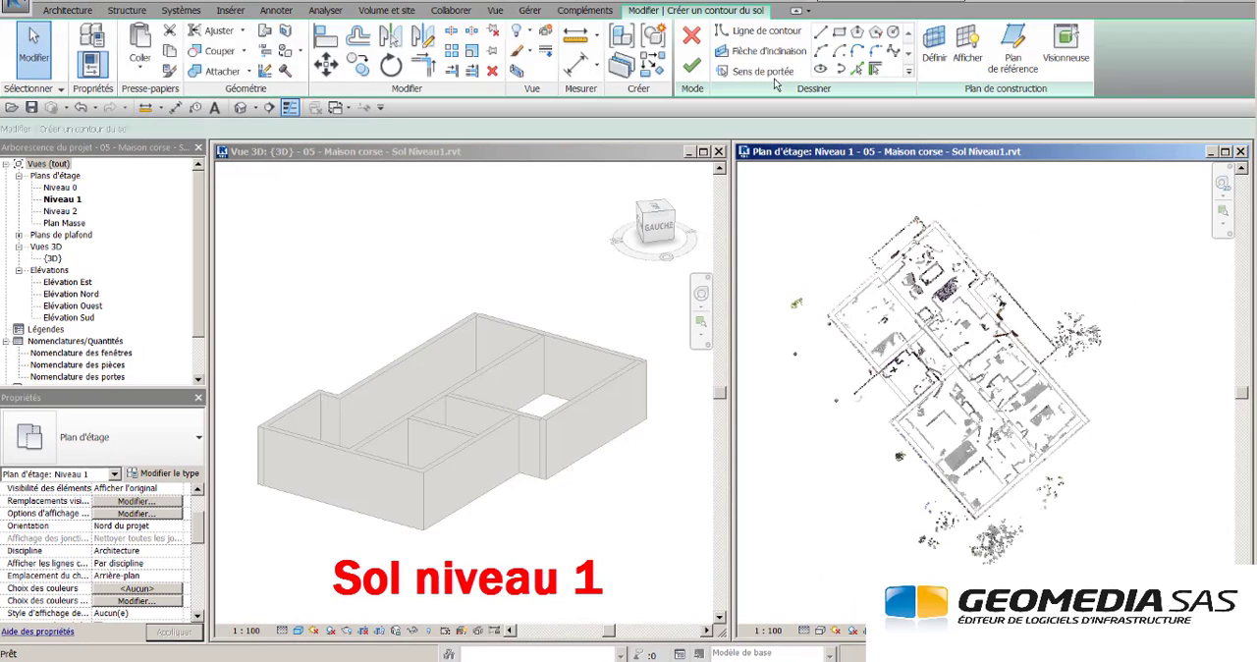
pyautogui.scroll(2, 871, 232)
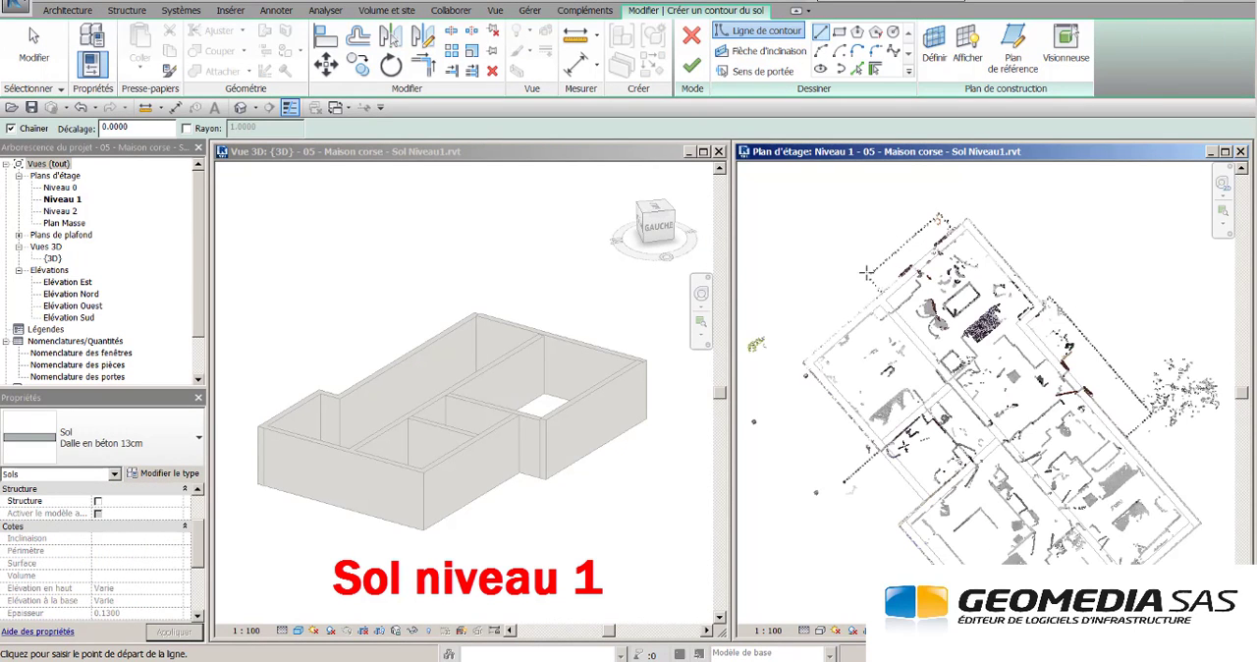
pyautogui.click(868, 278)
pyautogui.click(937, 218)
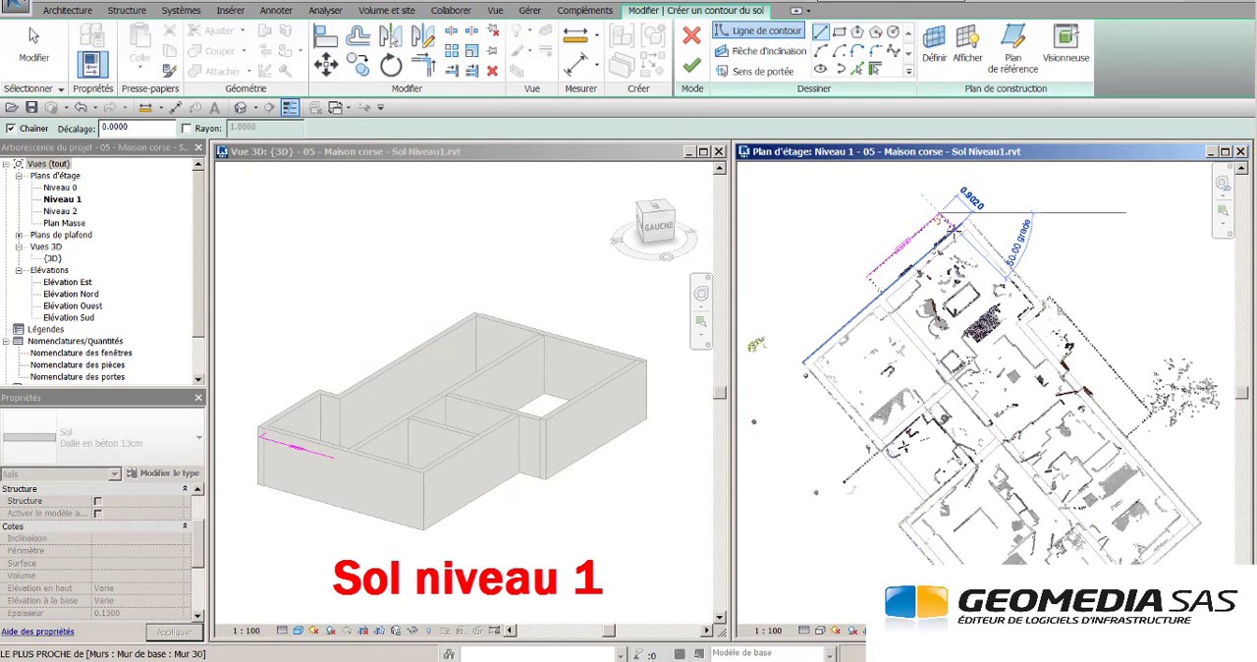
pyautogui.scroll(3, 950, 228)
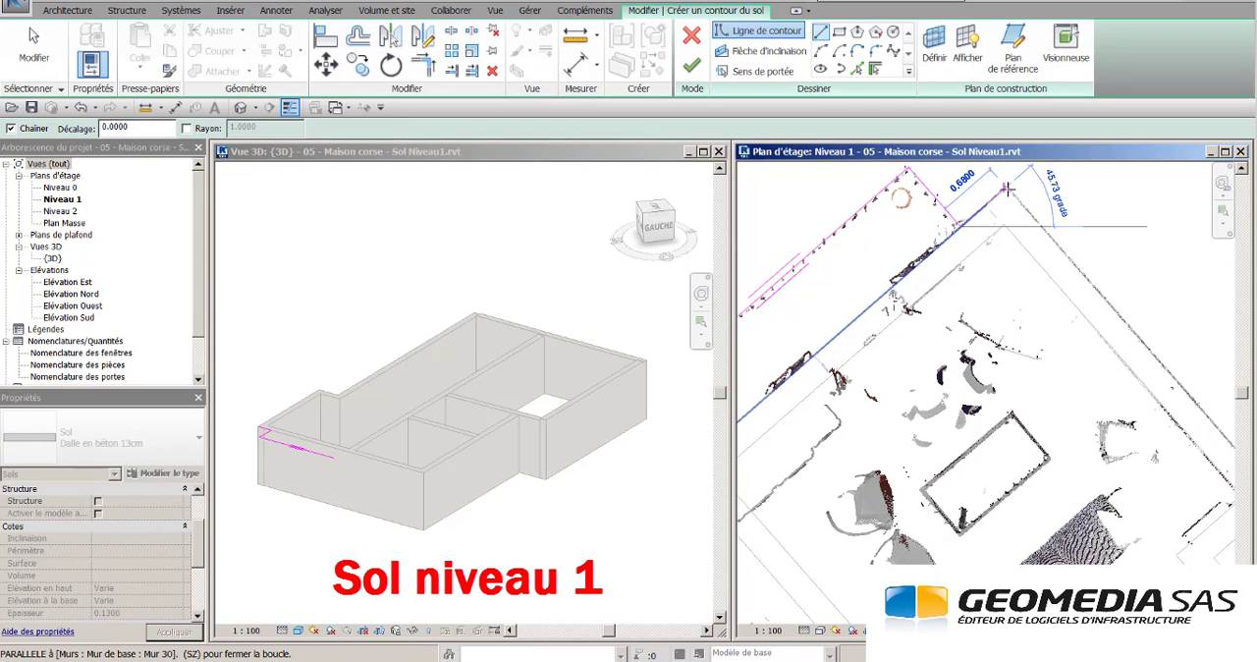
pyautogui.scroll(-3, 1105, 344)
pyautogui.scroll(3, 912, 208)
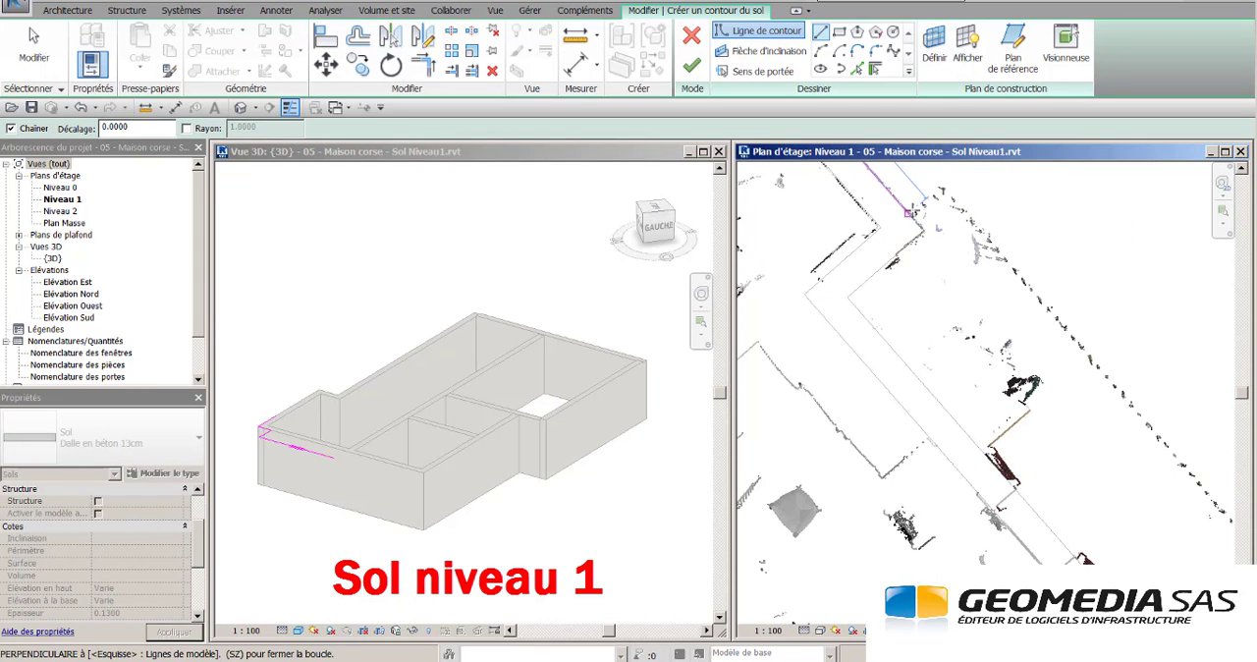
# - Continue the floor boundary around the long north-east balcony and on along the building's exterior walls
pyautogui.click(941, 187)
pyautogui.scroll(-5, 1031, 284)
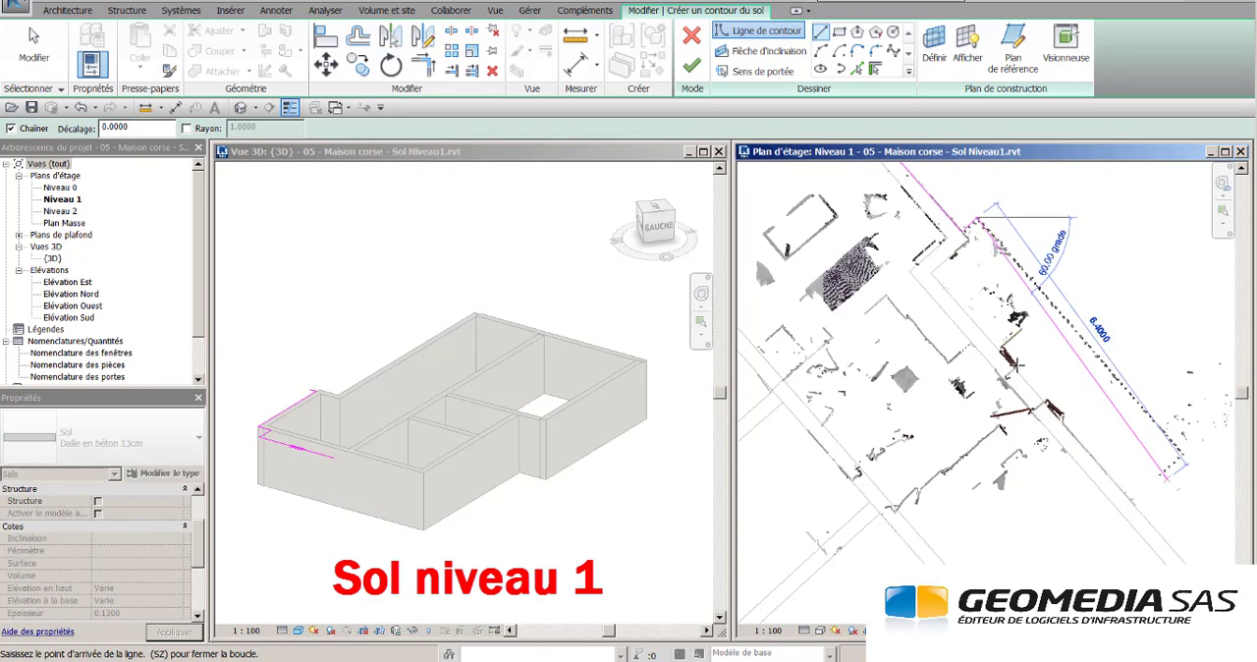
pyautogui.scroll(3, 1159, 407)
pyautogui.click(1037, 339)
pyautogui.click(977, 393)
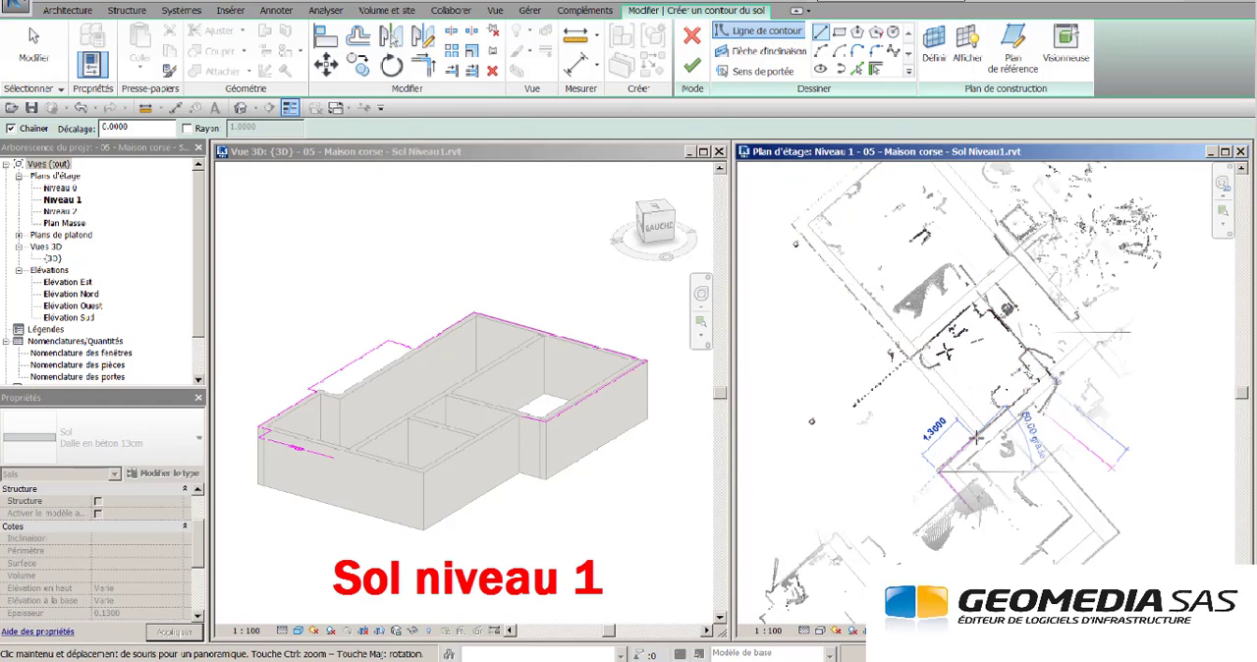
# - Trace the floor boundary through the south-west recess and along the remaining exterior walls, closing it at the north-west balcony to finish the floor
pyautogui.scroll(2, 992, 471)
pyautogui.click(994, 496)
pyautogui.scroll(-2, 913, 344)
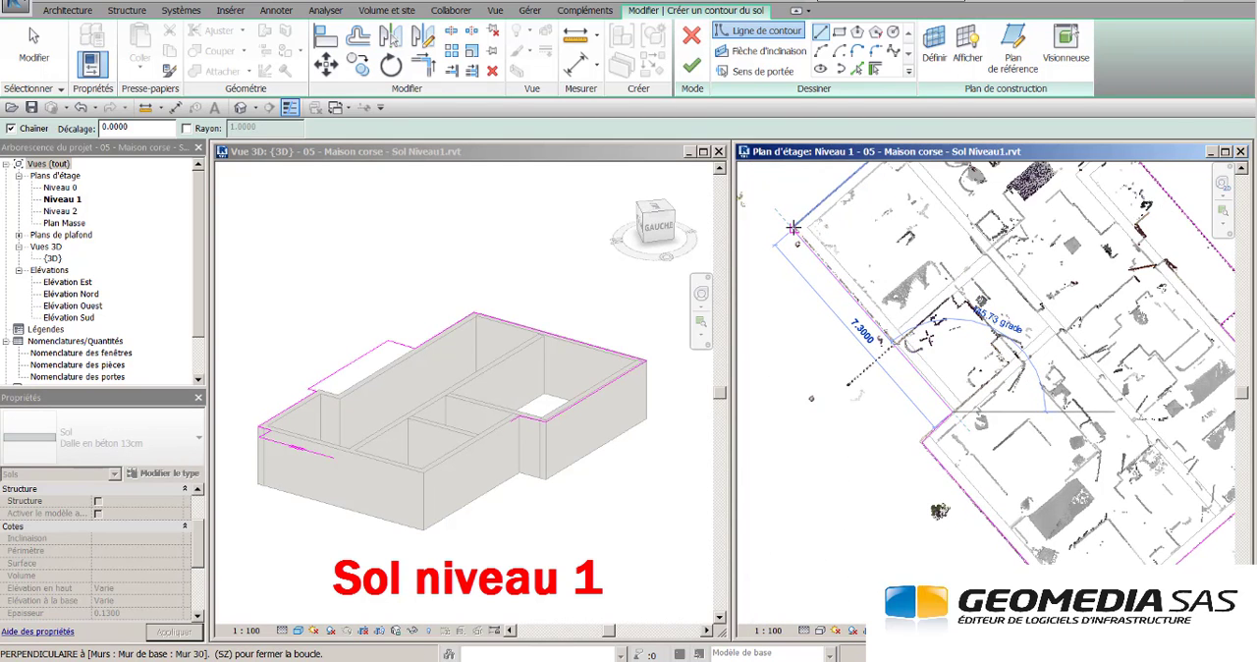
pyautogui.click(793, 228)
pyautogui.scroll(-2, 917, 430)
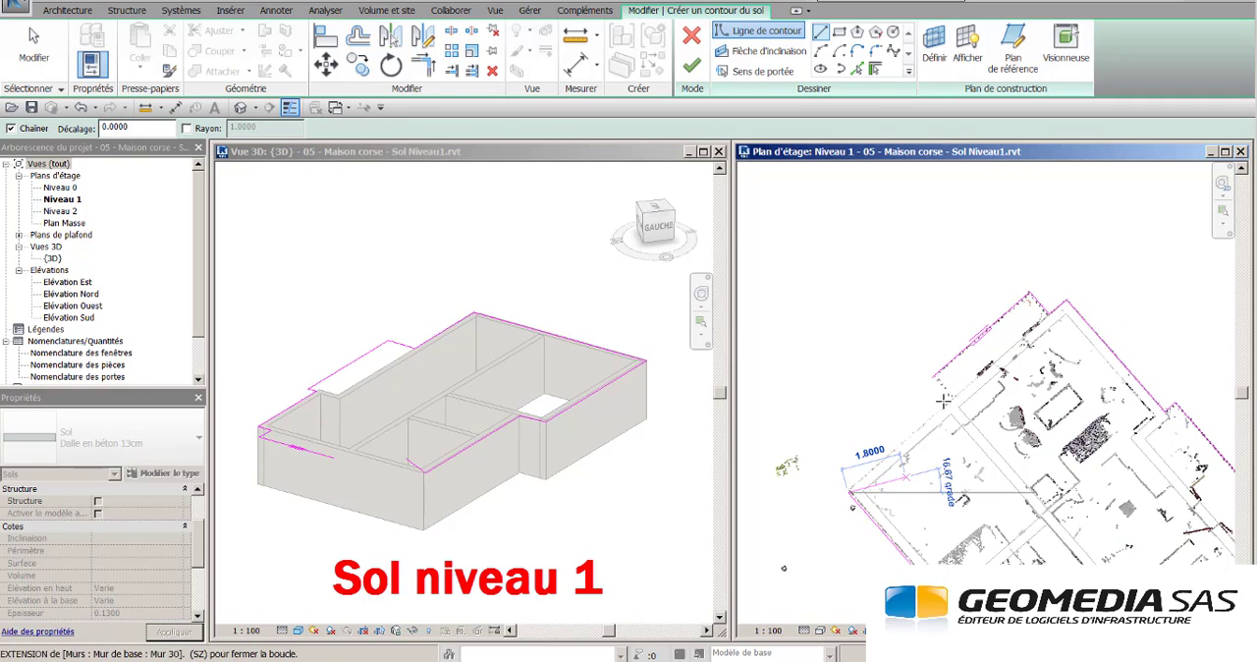
pyautogui.click(949, 398)
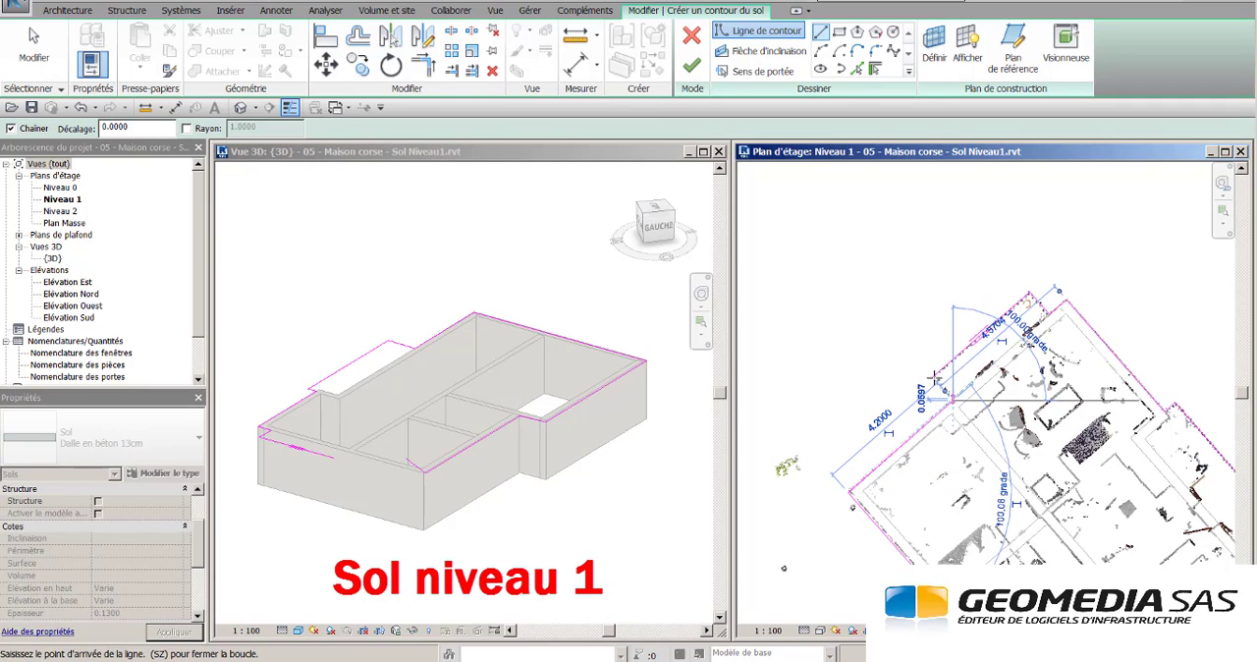
pyautogui.click(933, 377)
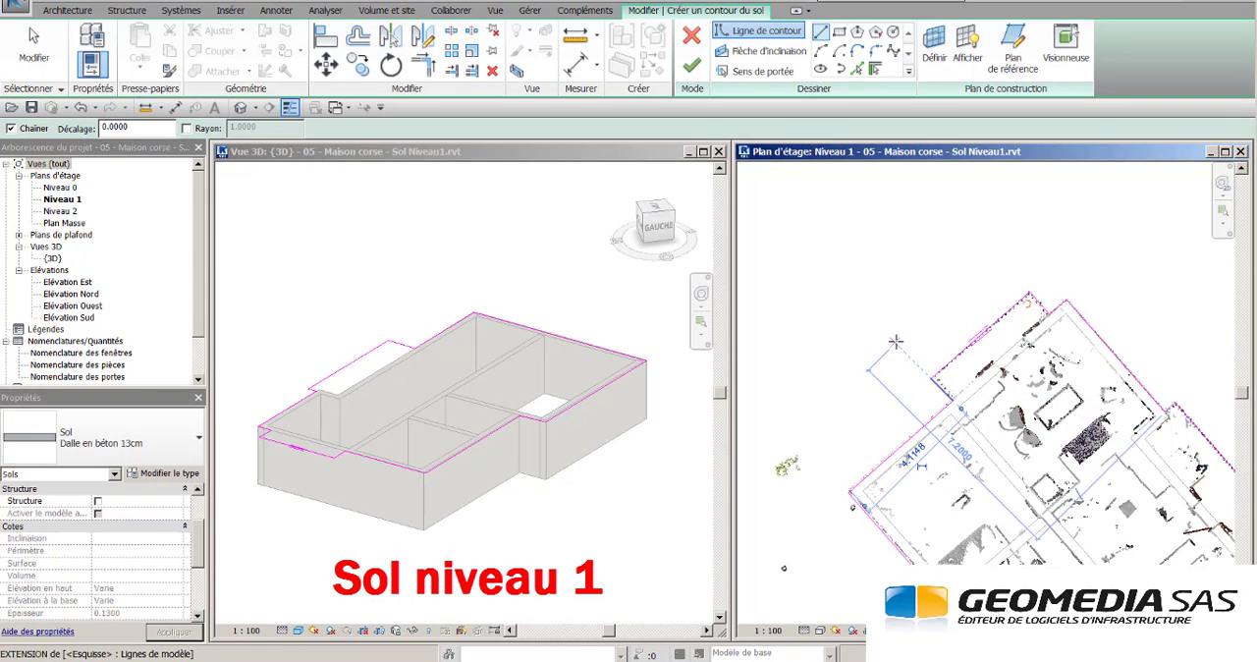
pyautogui.click(695, 68)
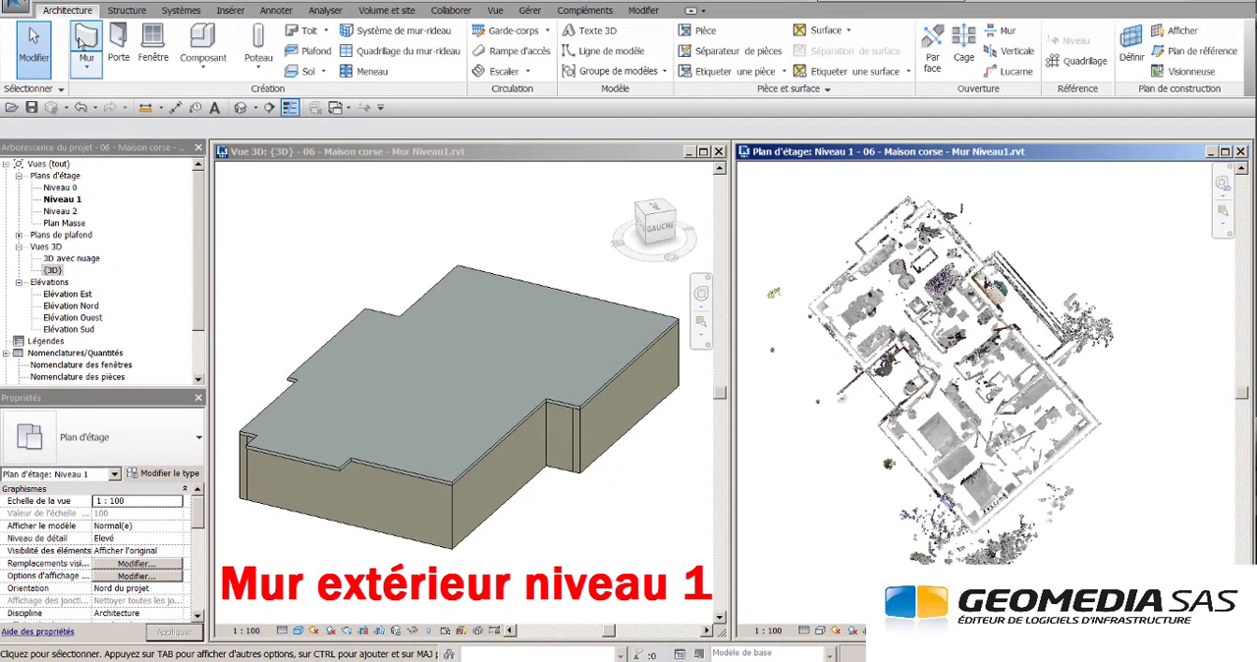
# - Draw Mur 30 exterior walls on Niveau 1, up to Niveau 2, along the north-west end and the stepped north-east side
pyautogui.click(82, 39)
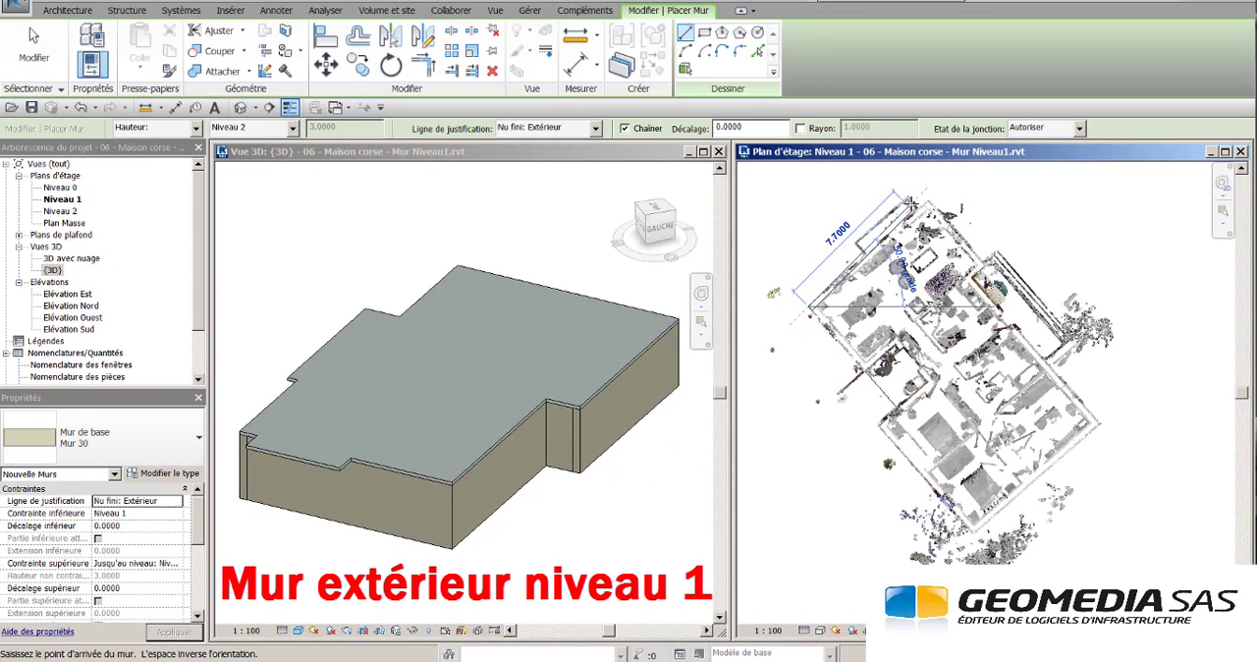
pyautogui.click(942, 199)
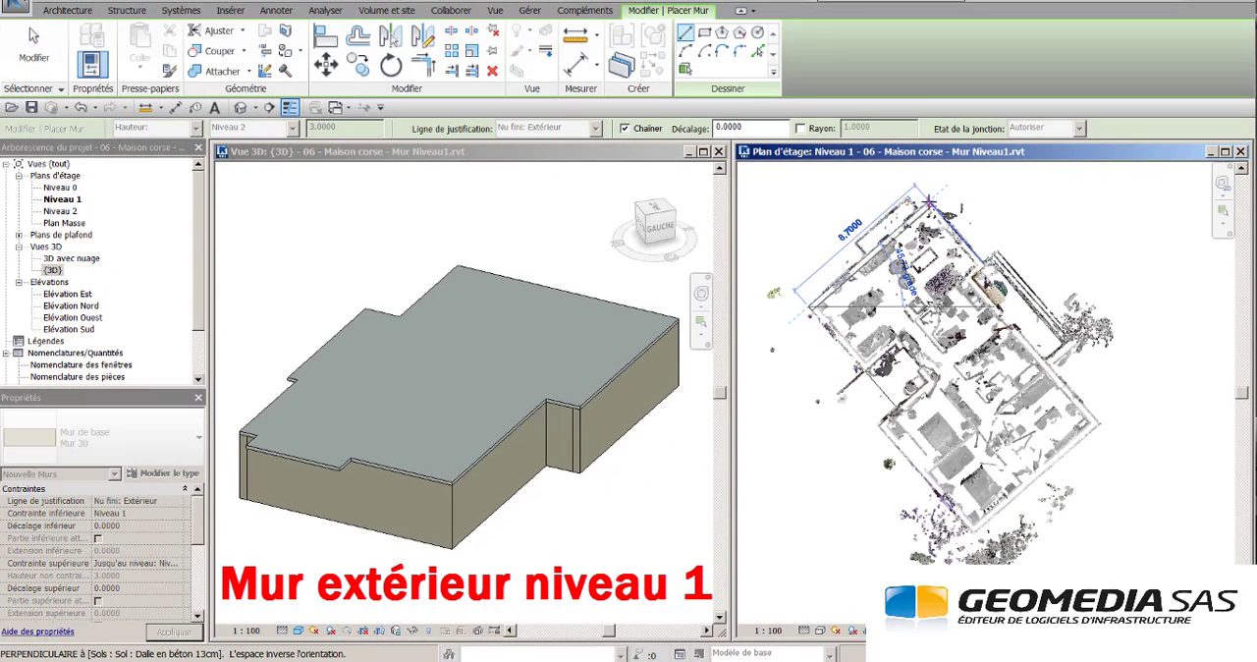
pyautogui.click(987, 261)
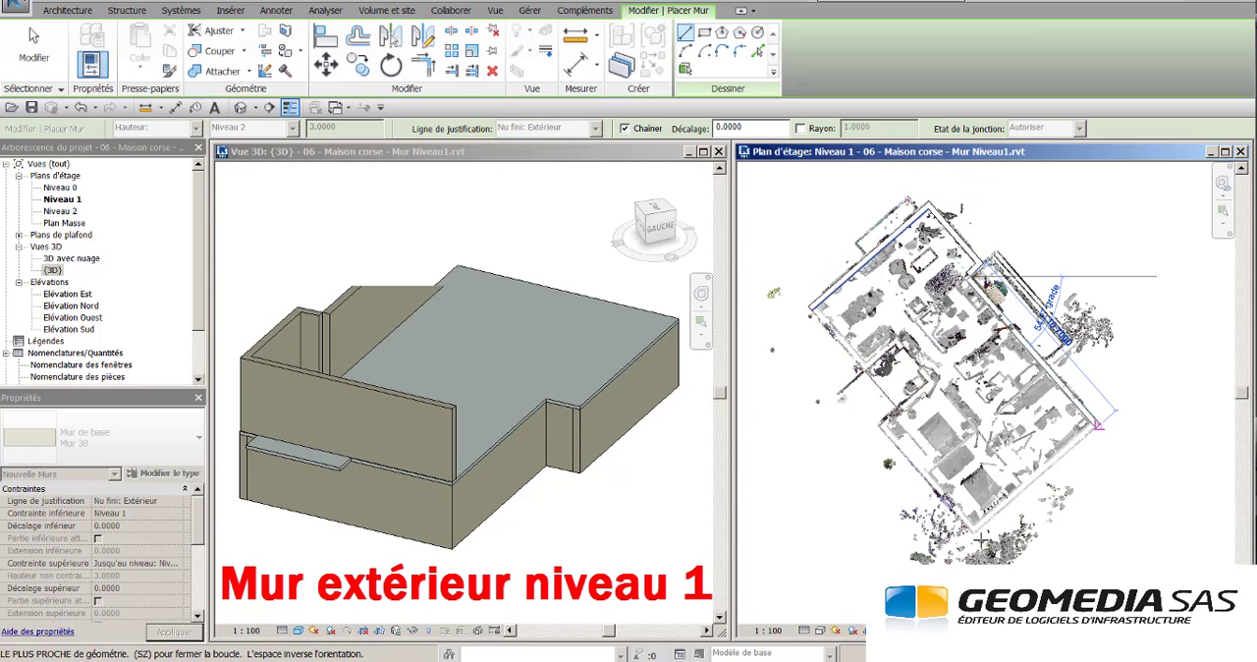
pyautogui.click(1098, 424)
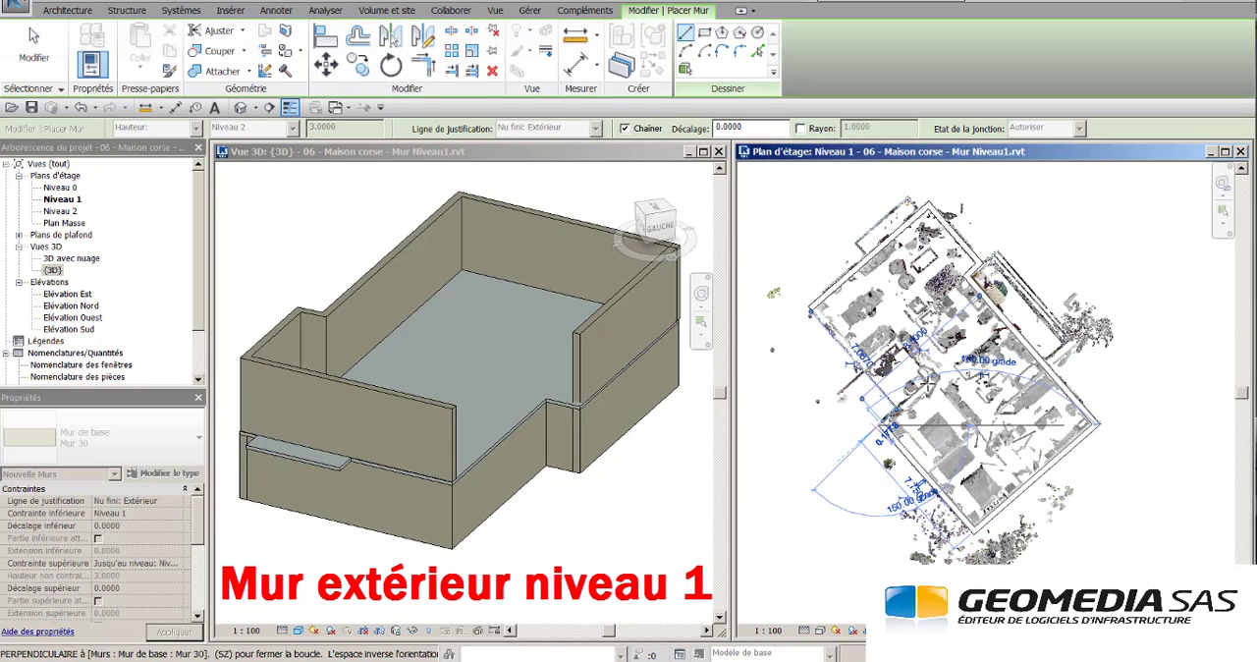
# - Continue the Niveau 1 exterior walls around the south-west recess and close them at the starting western corner
pyautogui.click(926, 383)
pyautogui.click(897, 345)
pyautogui.click(896, 345)
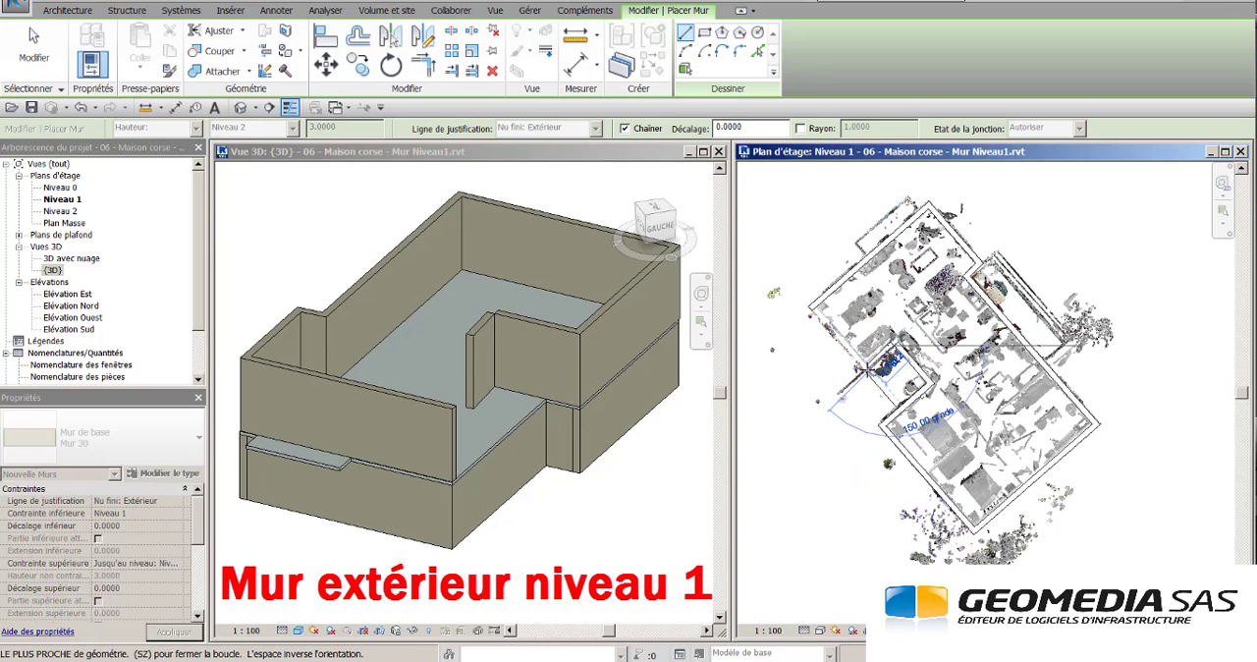
pyautogui.click(869, 372)
pyautogui.click(807, 306)
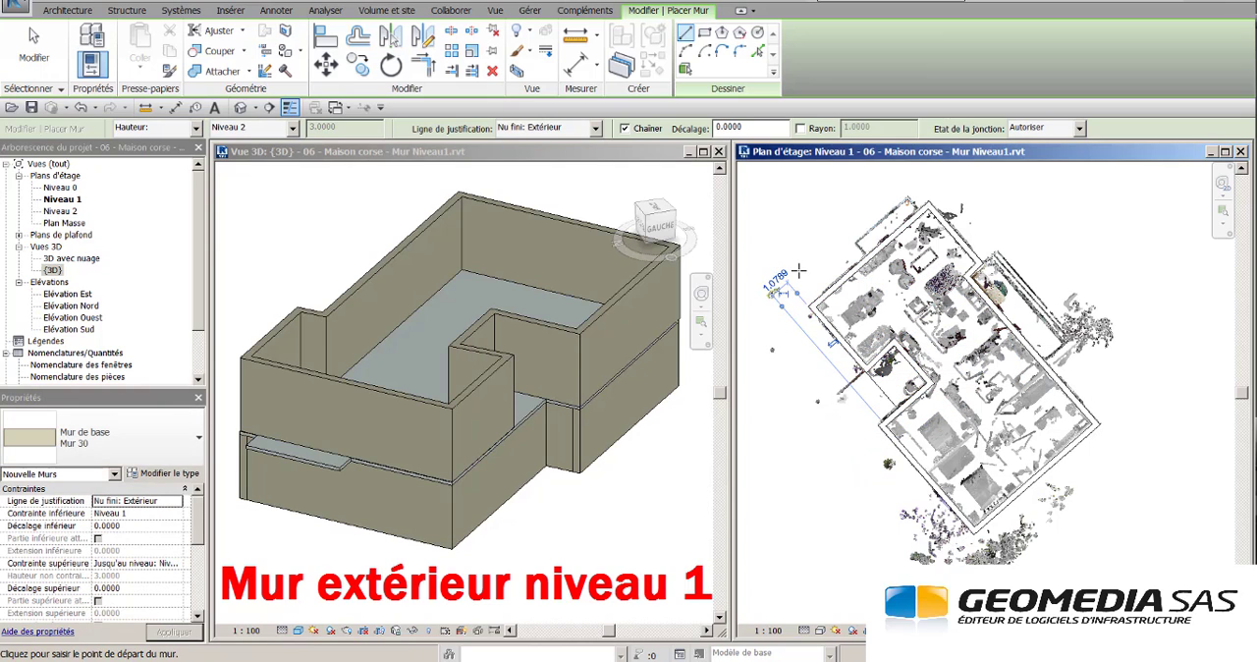
pyautogui.press('Escape')
pyautogui.press('Escape')
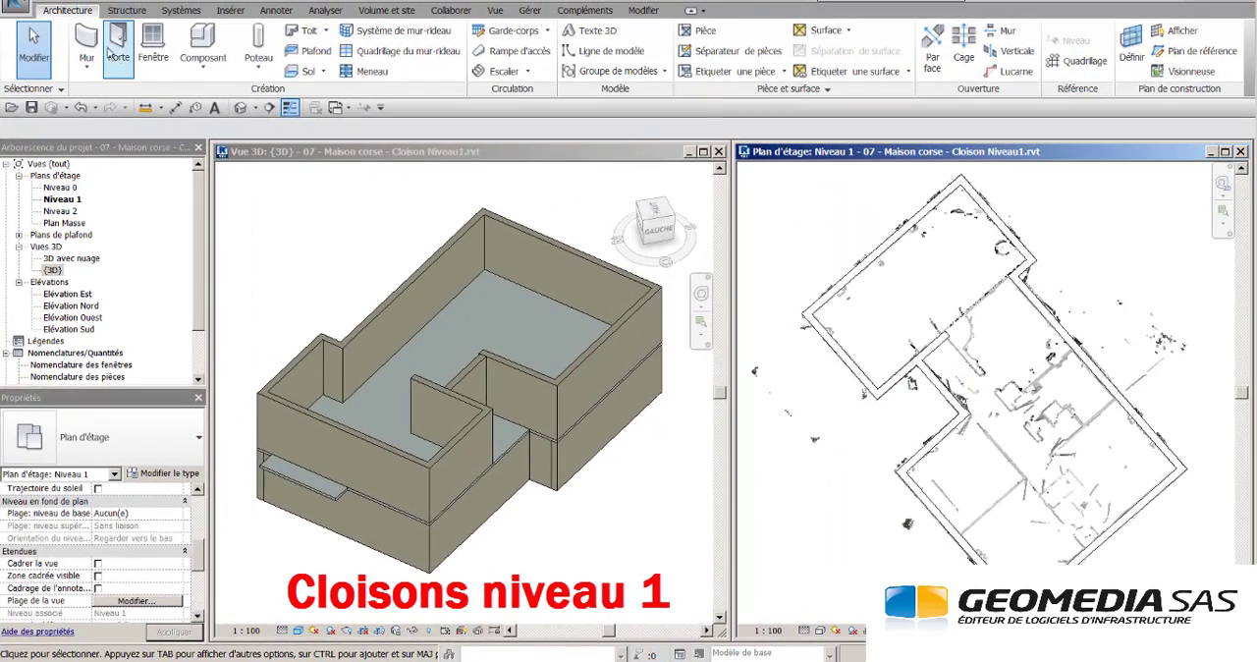
# - Draw 3 m high Int. Plâtre 70 mm partitions on Niveau 1, one across the house and two lengthwise along the corridor
pyautogui.click(86, 45)
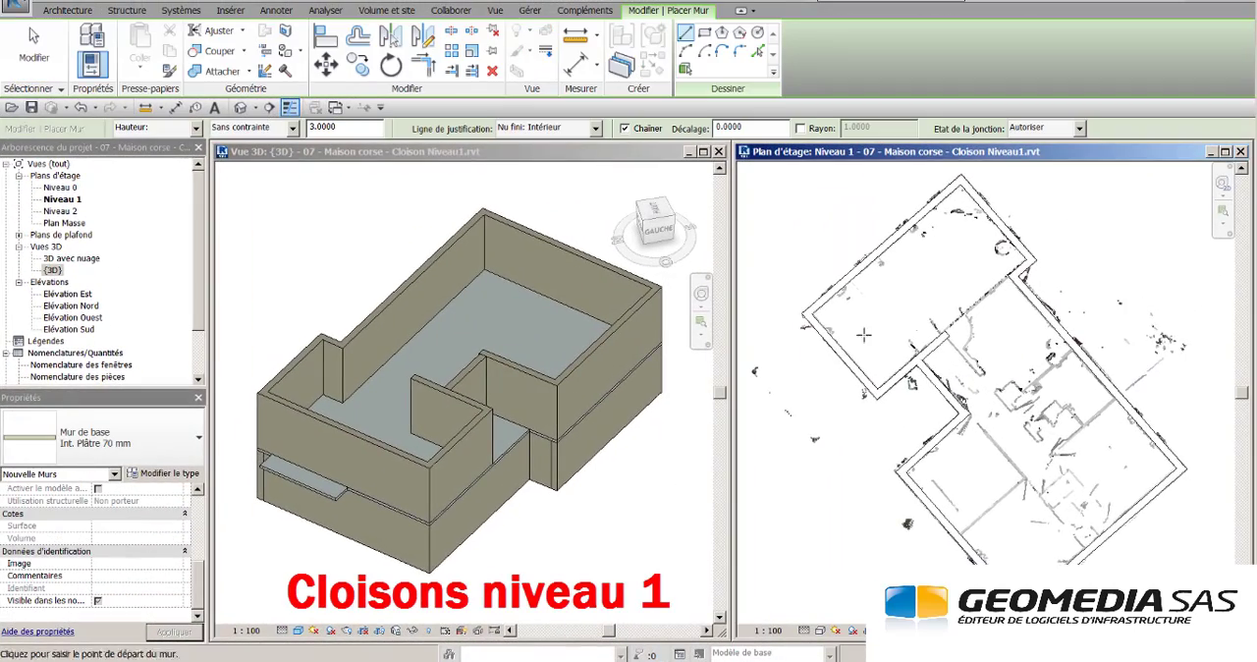
pyautogui.click(945, 329)
pyautogui.click(1008, 278)
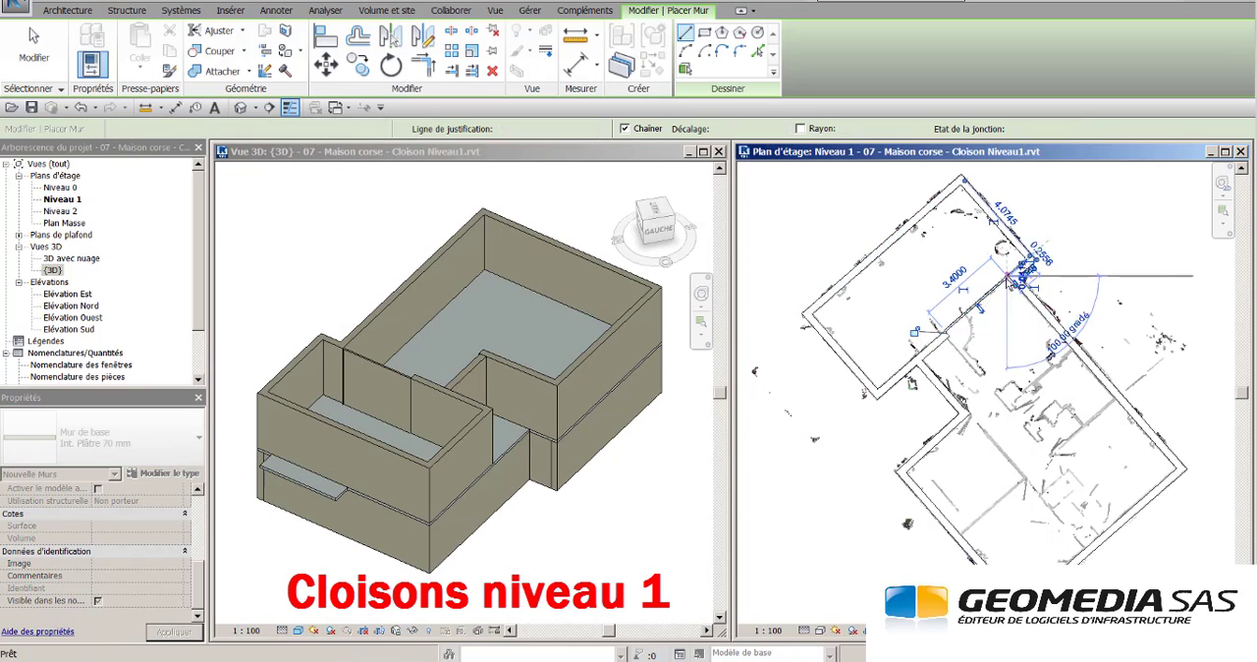
pyautogui.click(1111, 524)
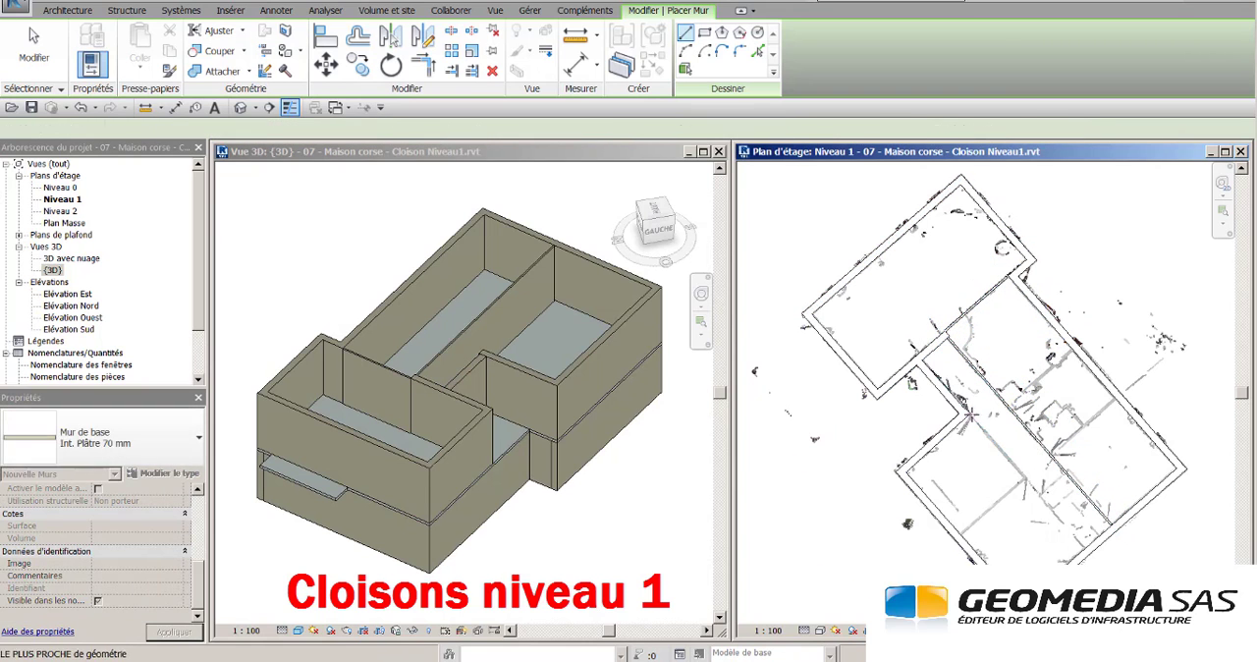
pyautogui.press('Escape')
pyautogui.press('Escape')
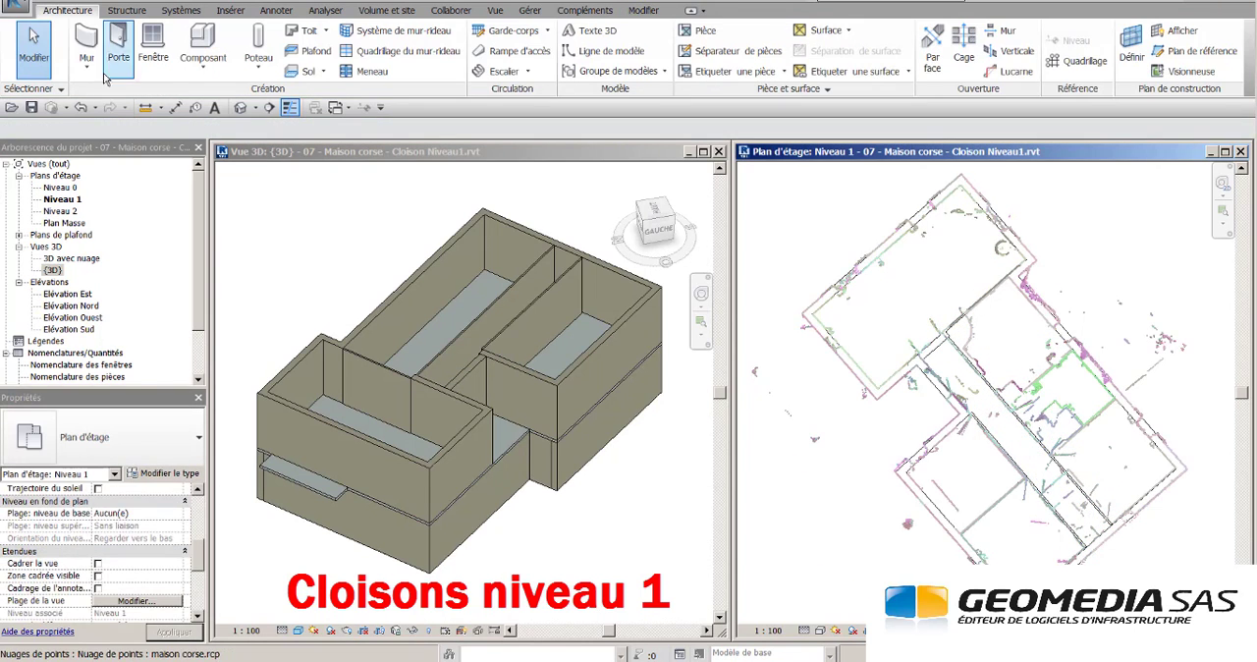
# - Draw three more Int. Plâtre 70 mm partitions on Niveau 1, one across the south-west room and two across the north-east rooms
pyautogui.click(87, 41)
pyautogui.click(962, 534)
pyautogui.click(1028, 480)
pyautogui.press('Escape')
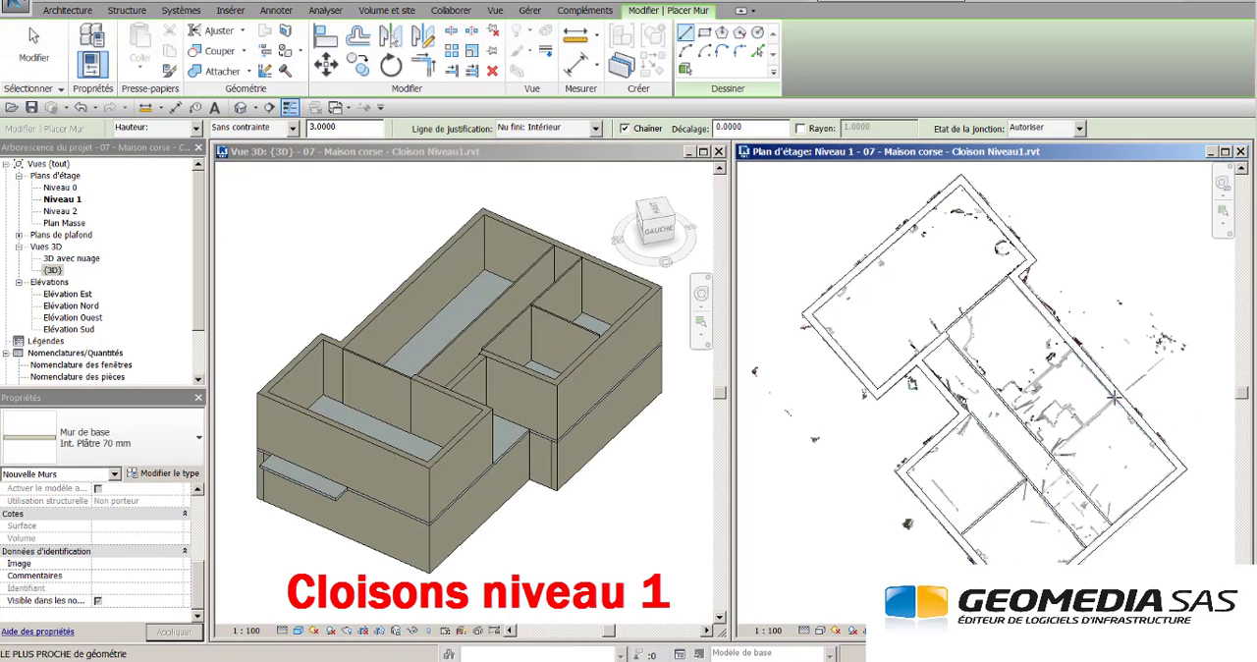
pyautogui.click(1052, 454)
pyautogui.click(1116, 399)
pyautogui.press('Escape')
pyautogui.click(1073, 351)
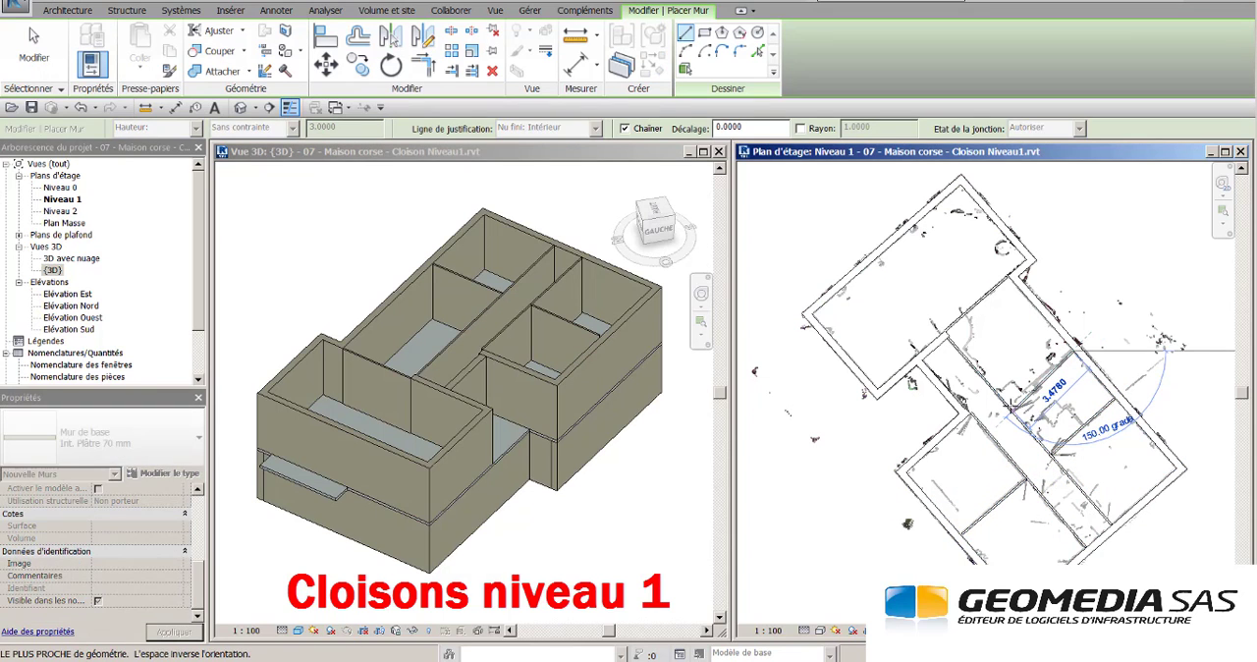
pyautogui.click(1013, 406)
pyautogui.press('Escape')
pyautogui.press('Escape')
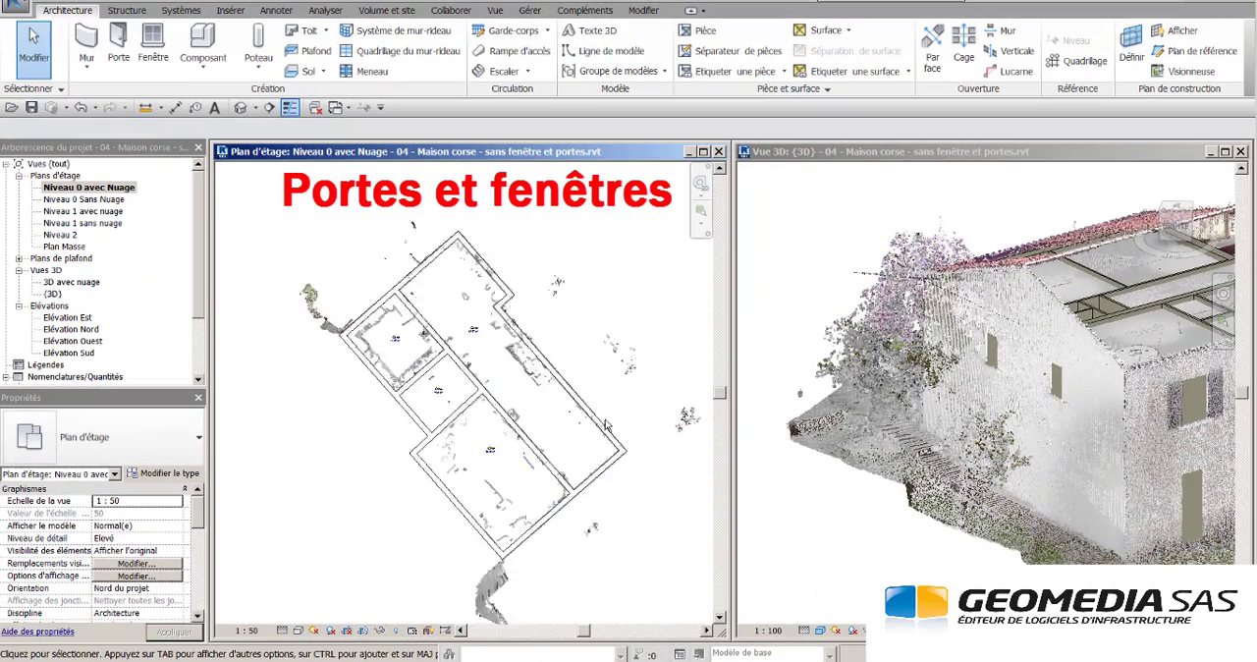
# - Place an Int. Simple PP 80x210 door in the Niveau 0 north-east exterior wall, aligned with the opening in the point cloud
pyautogui.scroll(6, 604, 420)
pyautogui.moveTo(606, 420); pyautogui.dragTo(573, 391, button='middle')
pyautogui.moveTo(1192, 519); pyautogui.dragTo(996, 464, button='middle')
pyautogui.scroll(4, 999, 509)
pyautogui.scroll(2, 1000, 509)
pyautogui.click(558, 368)
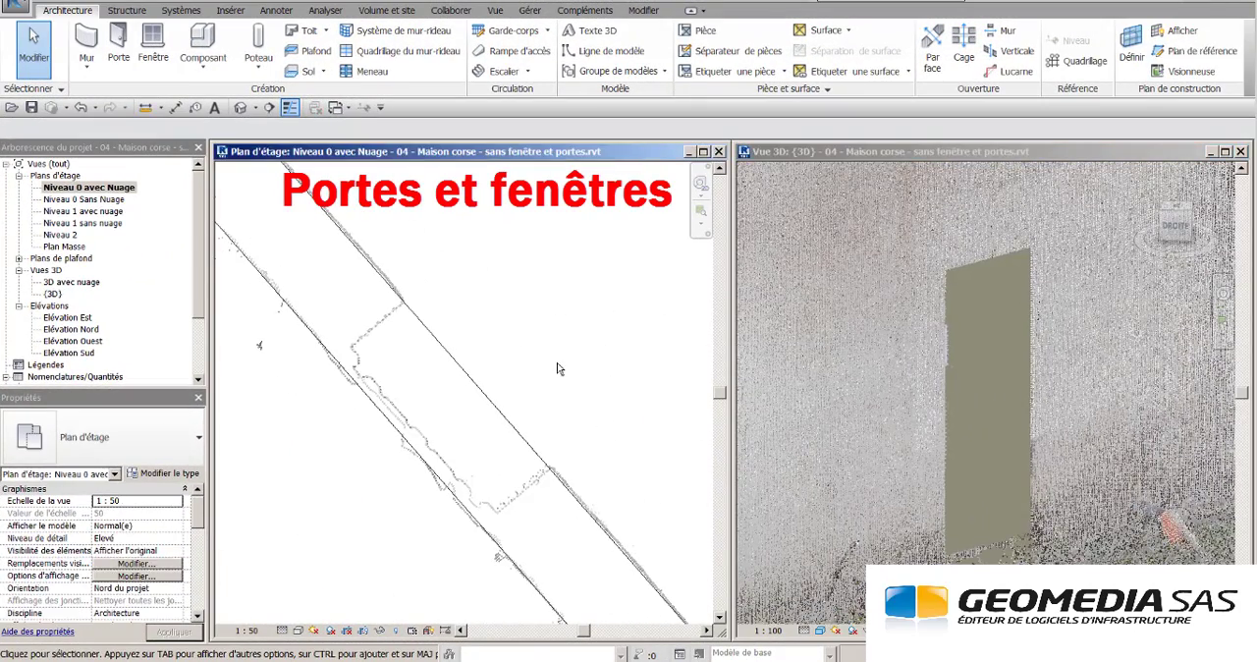
pyautogui.click(125, 49)
pyautogui.click(118, 439)
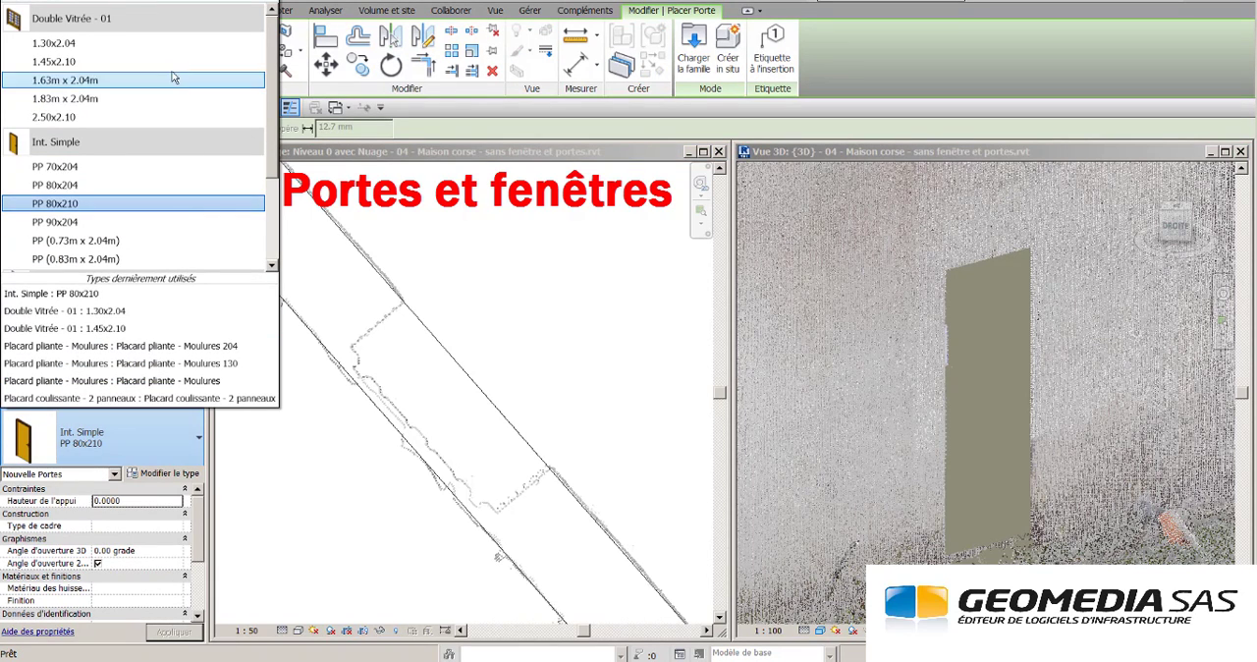
pyautogui.click(113, 204)
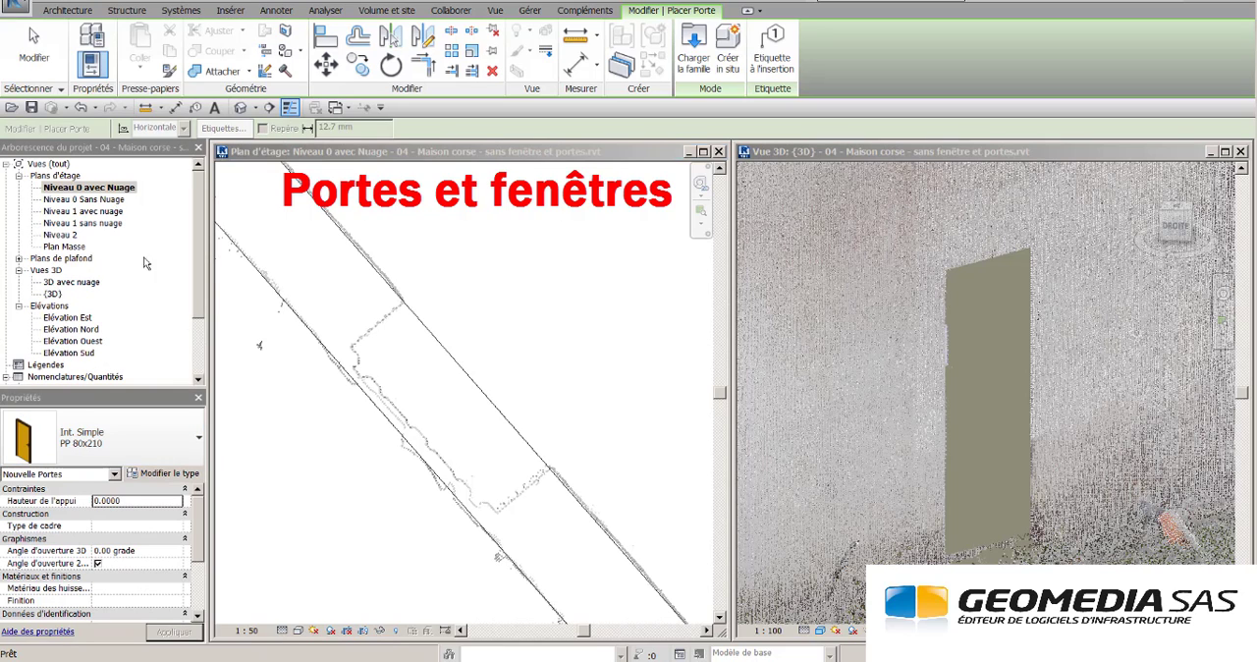
pyautogui.click(481, 386)
pyautogui.press('Escape')
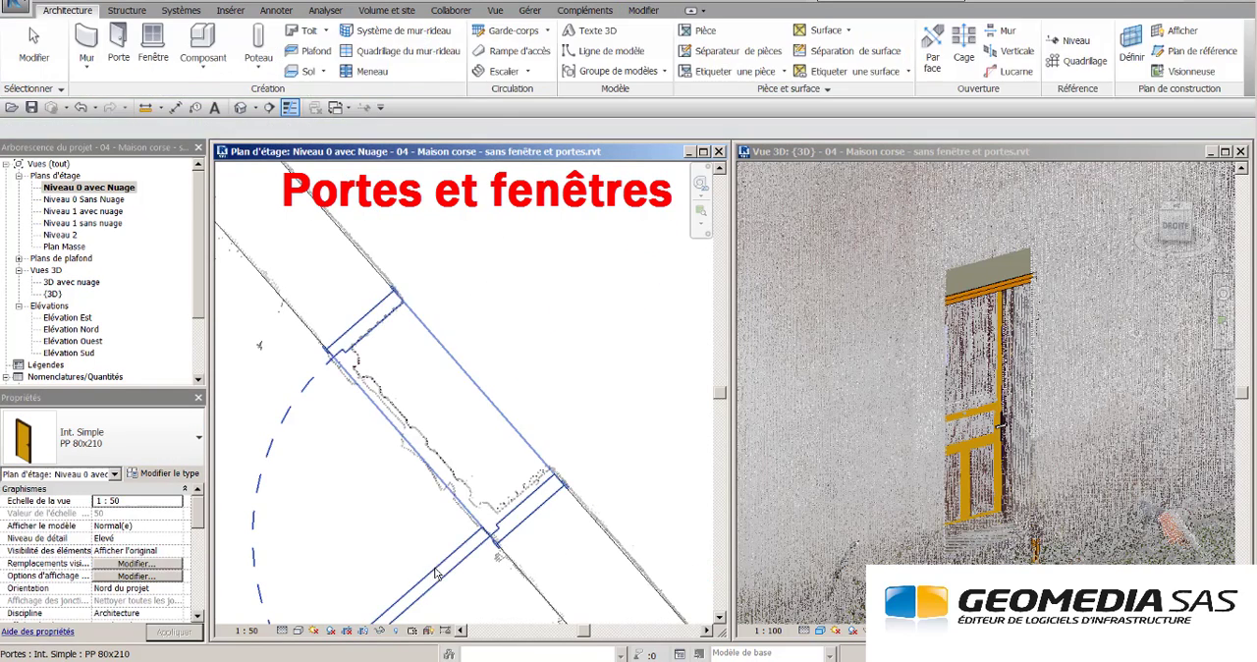
# - Set the new door's sill height to 0.2000
pyautogui.click(441, 510)
pyautogui.click(130, 513)
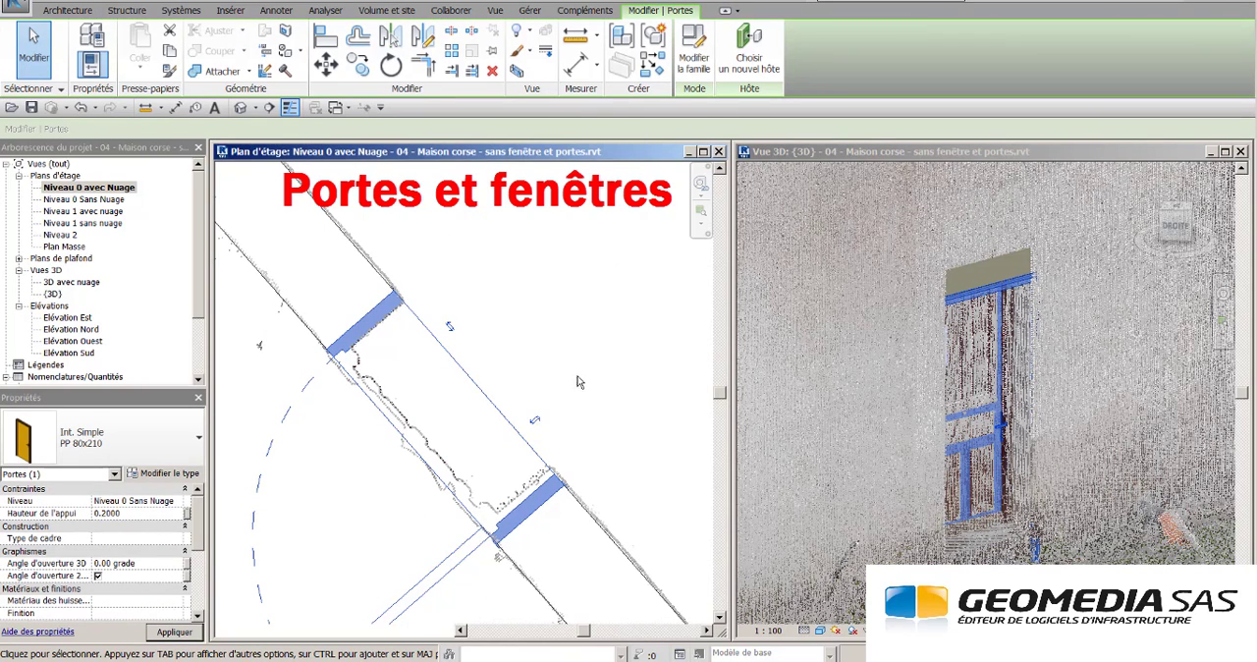
pyautogui.click(609, 319)
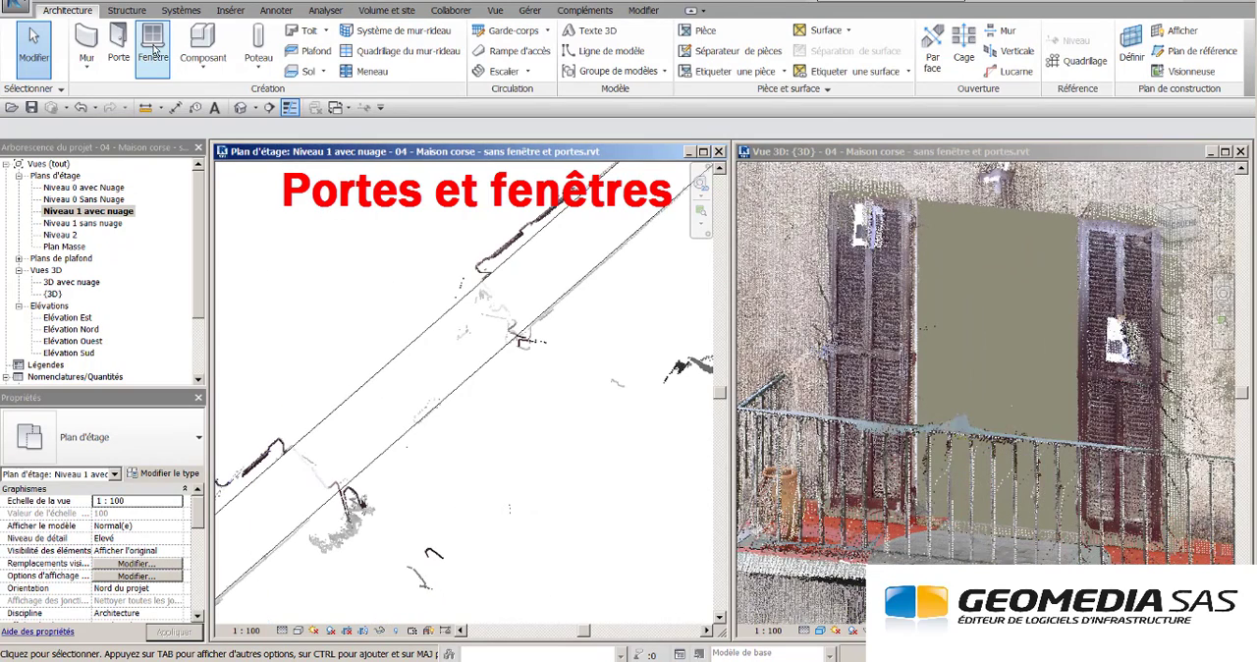
# - Place a PF 2 Vantaux droits - Volets et petits bois 1.15x2.10 French window at the Niveau 1 balcony opening
pyautogui.click(153, 44)
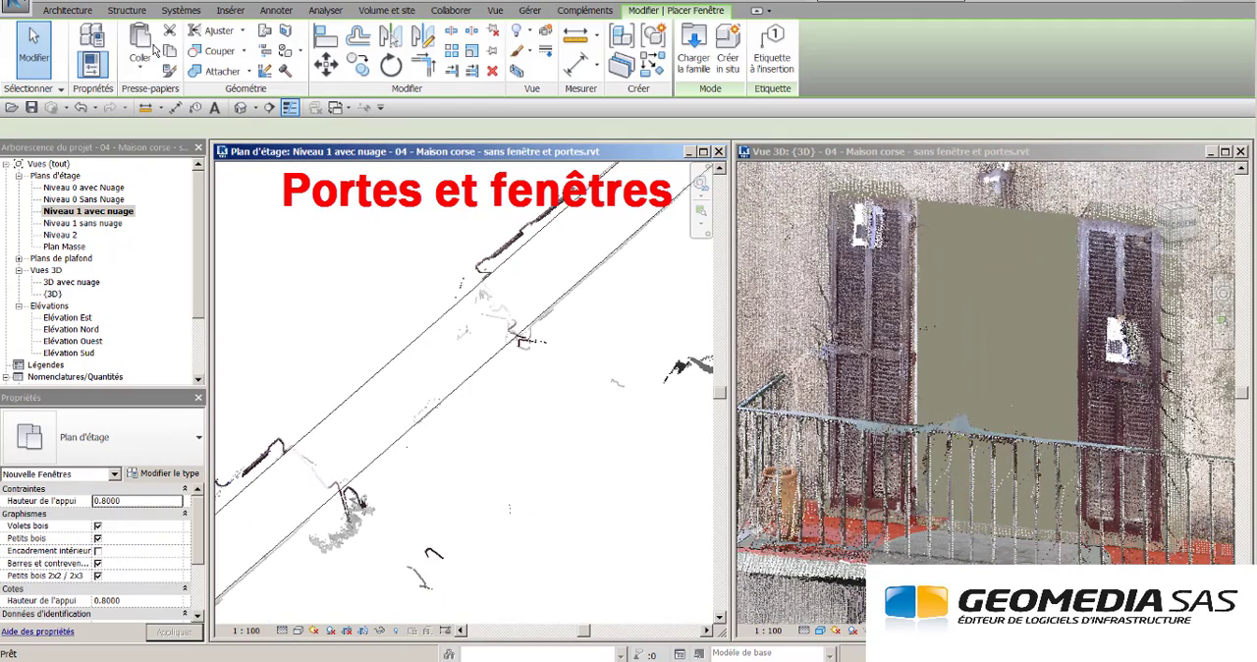
pyautogui.click(198, 441)
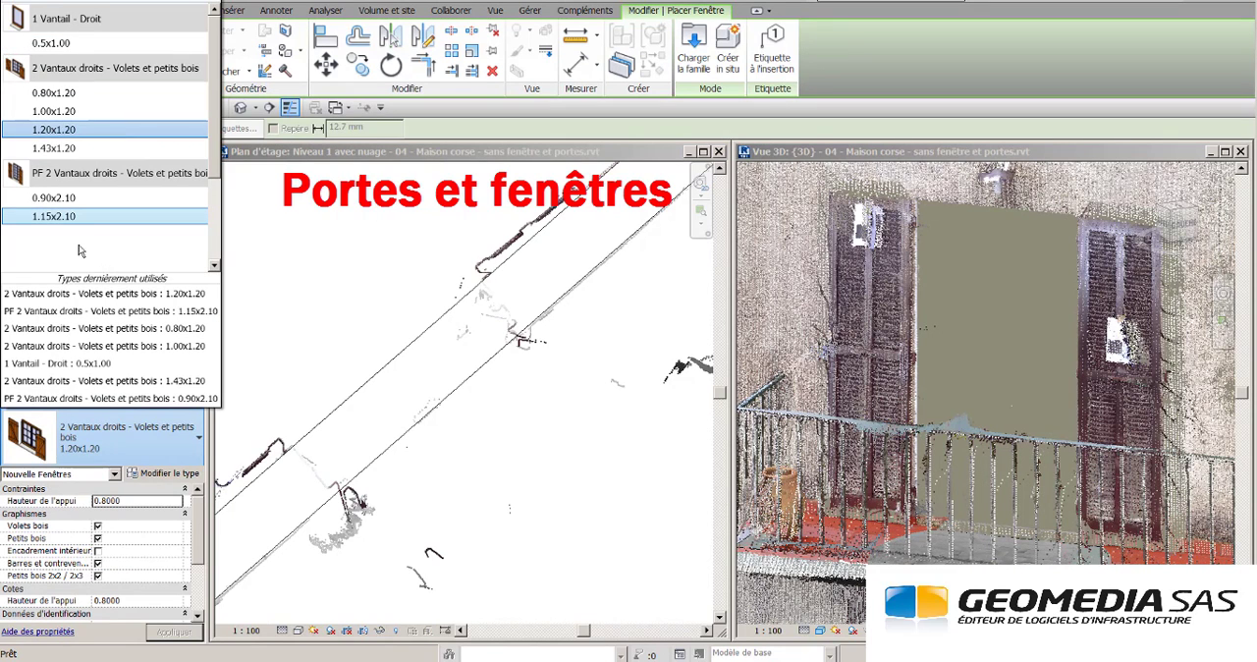
pyautogui.click(67, 217)
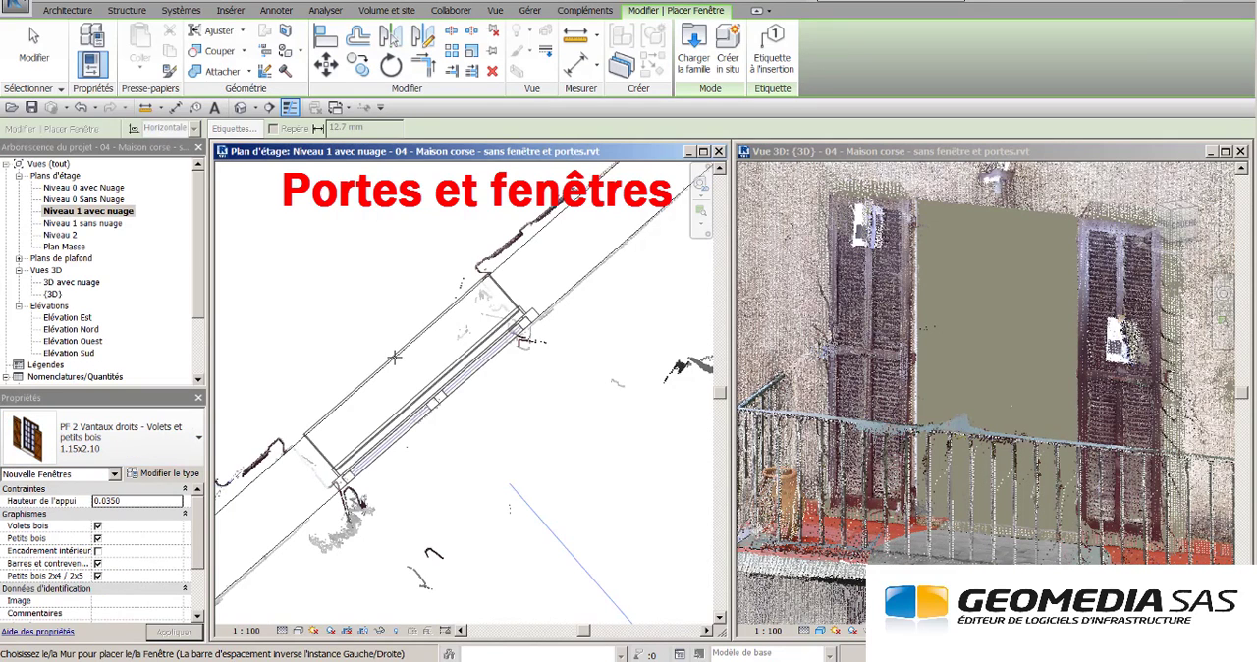
pyautogui.click(384, 362)
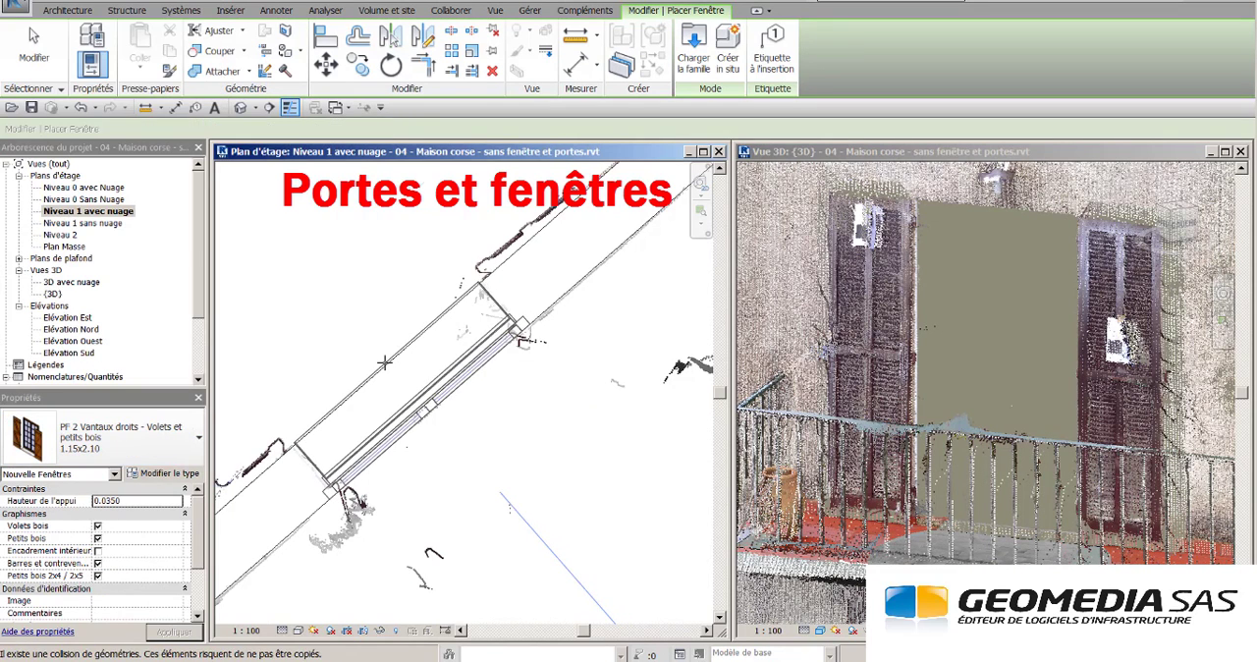
pyautogui.press('Escape')
pyautogui.press('Escape')
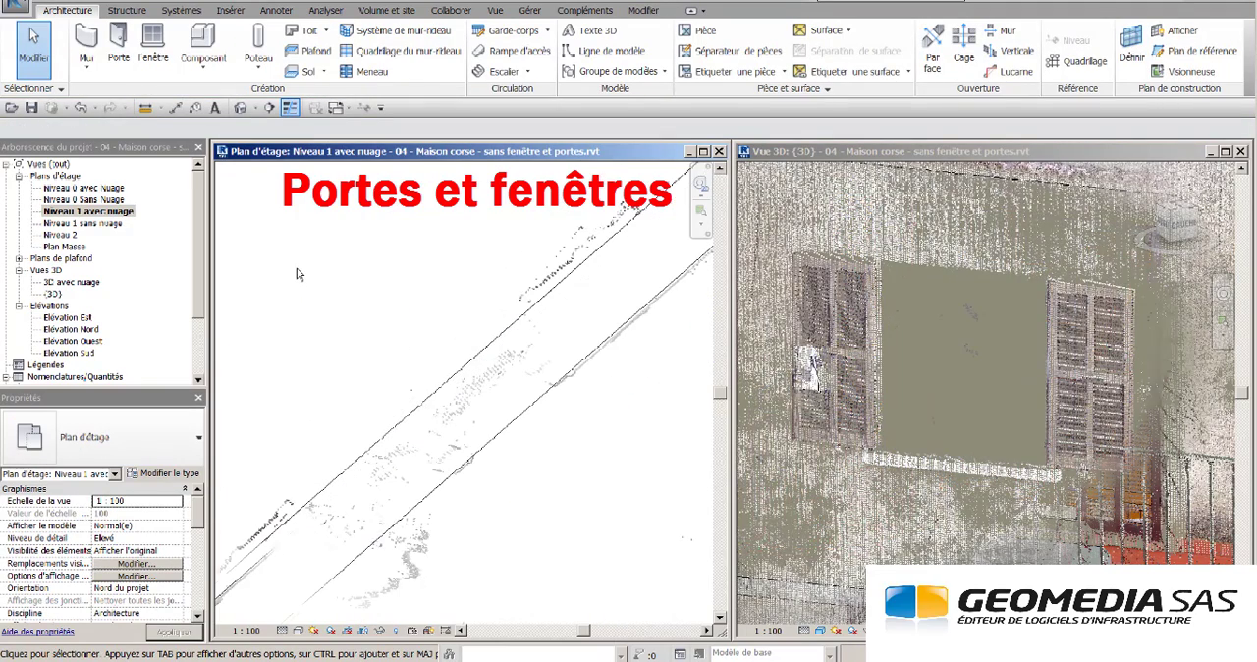
# - Place a 2 Vantaux droits - Volets et petits bois 1.20x1.20 window at the shuttered Niveau 1 opening in the point cloud
pyautogui.press('w')
pyautogui.press('n')
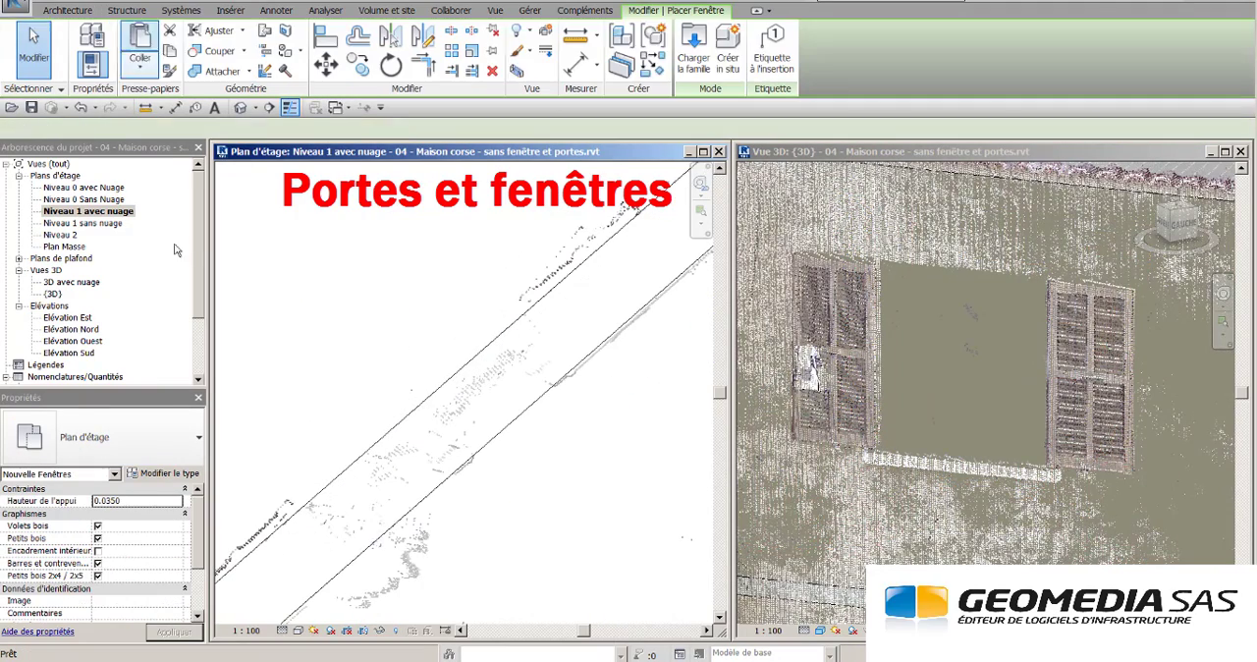
pyautogui.click(195, 442)
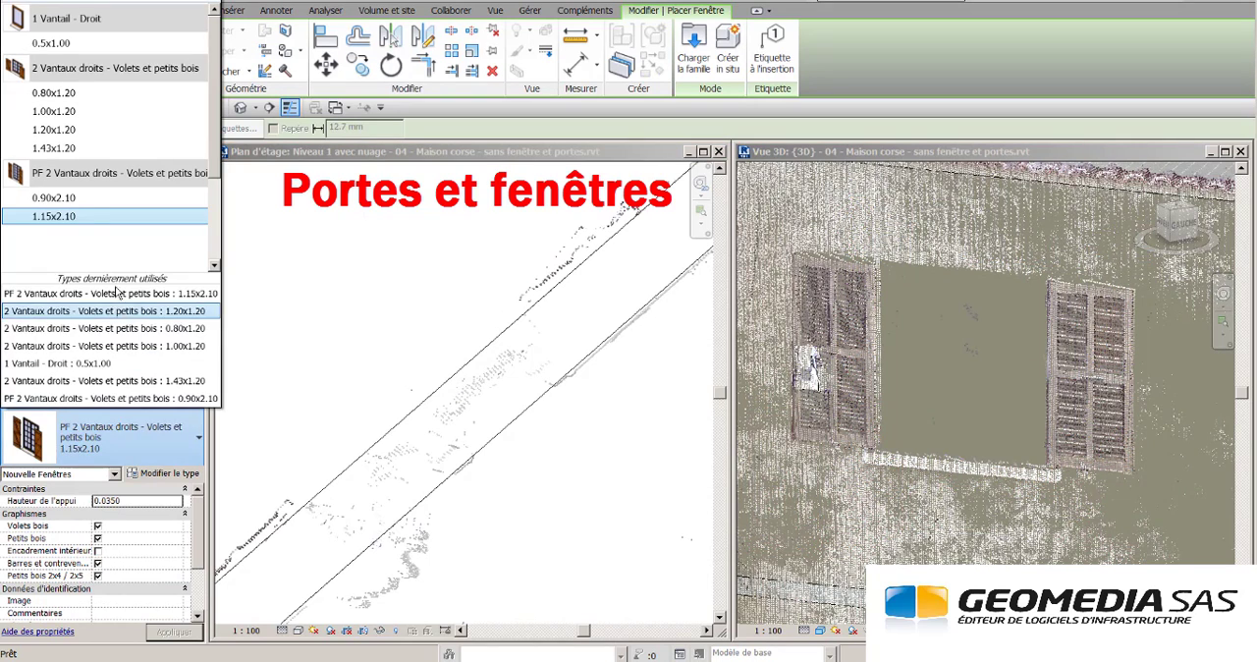
pyautogui.click(84, 129)
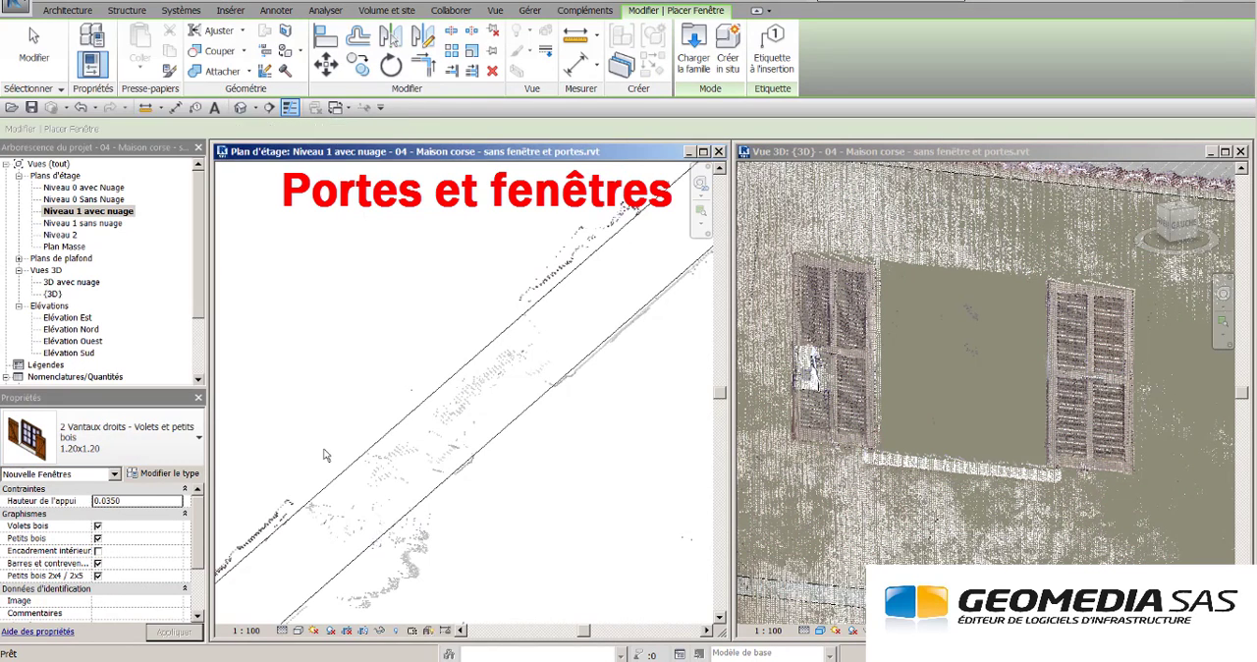
pyautogui.click(416, 411)
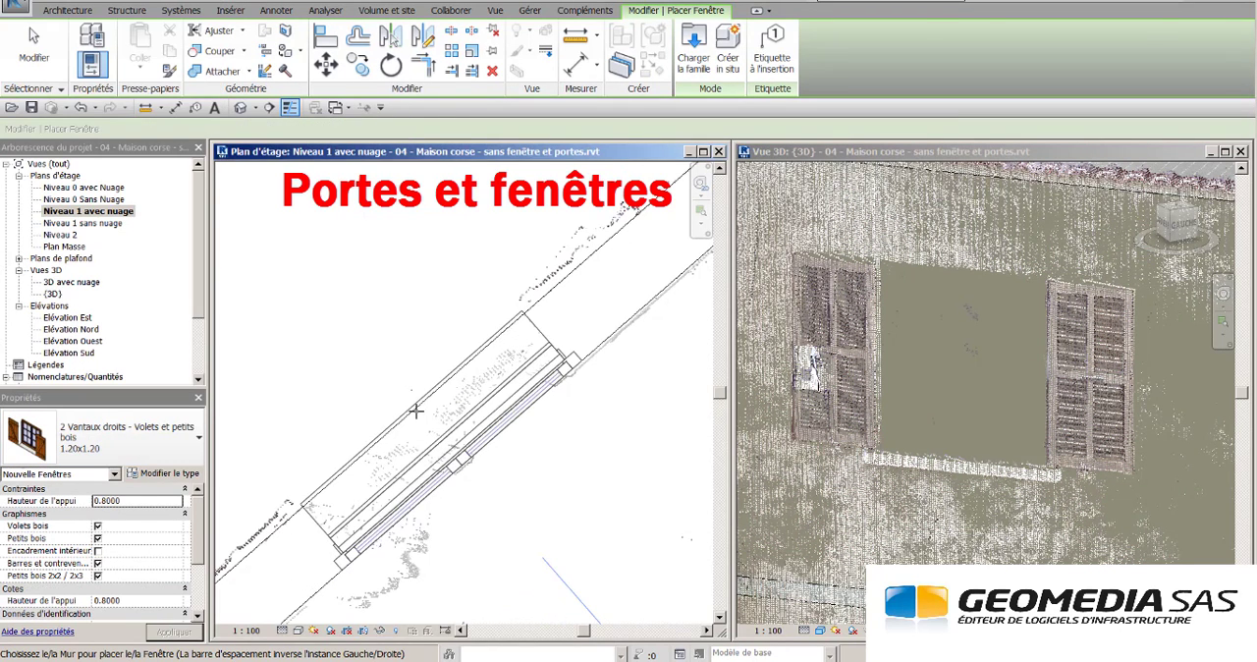
pyautogui.press('Escape')
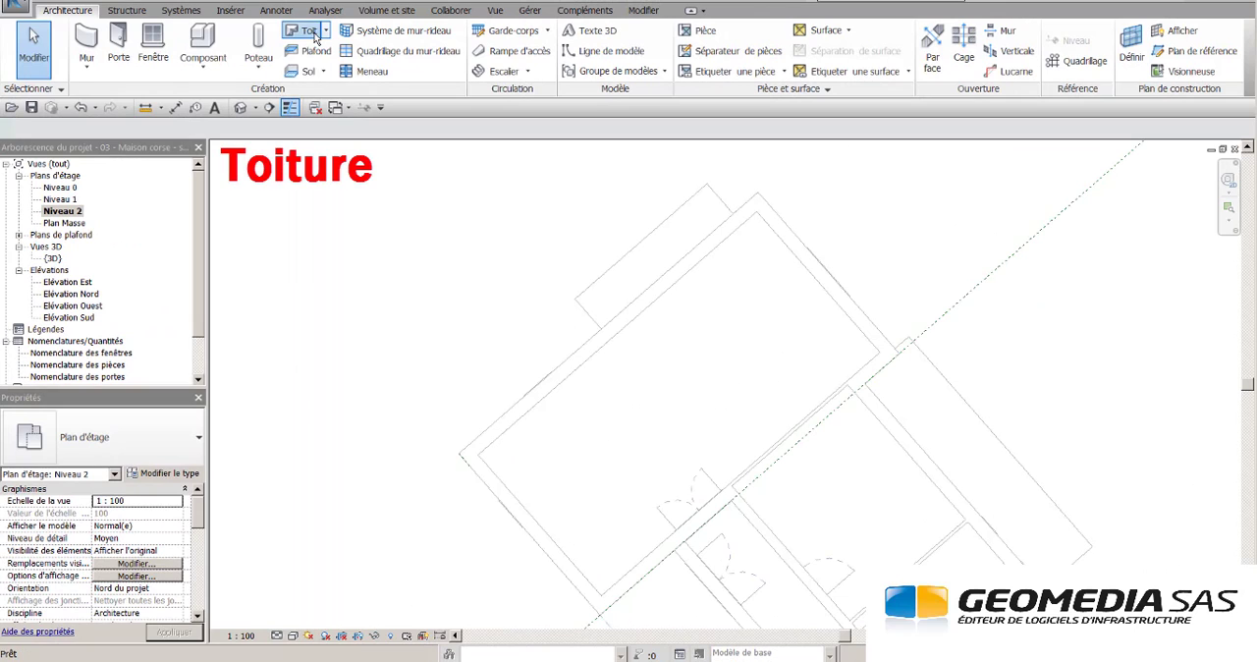
# - Start a Toit - 200 mm footprint roof on Niveau 2, outlining the north-west, north-east and south-west exterior walls with a 0.3000 overhang
pyautogui.click(312, 29)
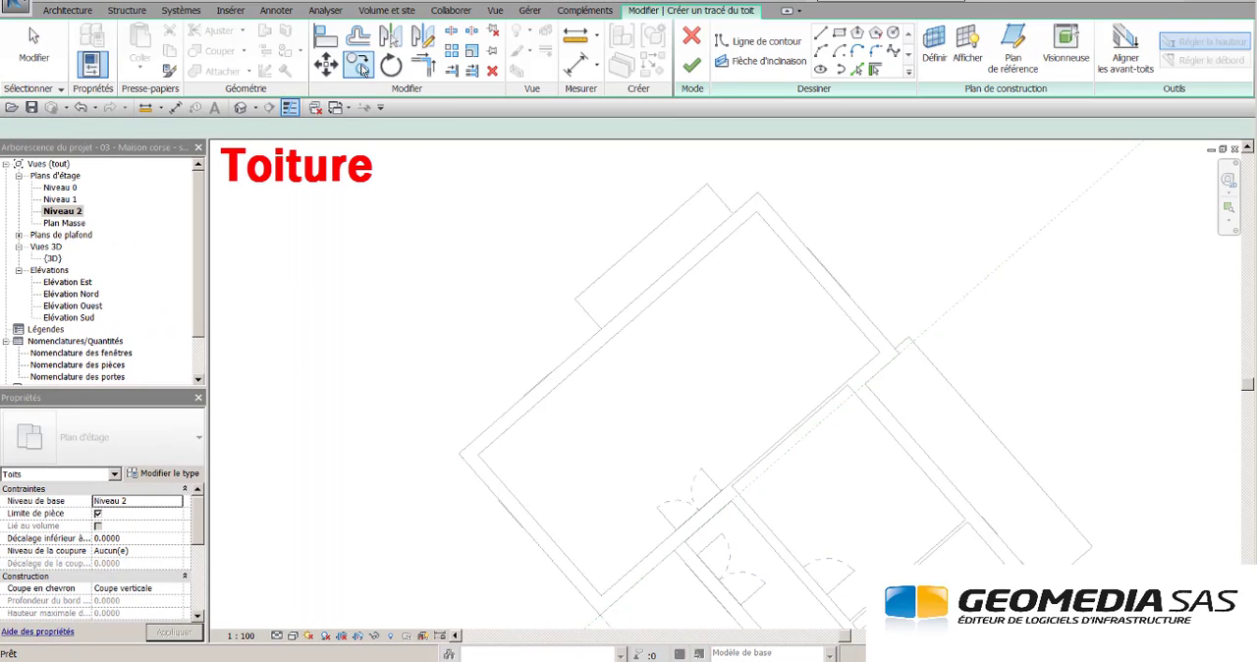
pyautogui.click(551, 377)
pyautogui.click(834, 272)
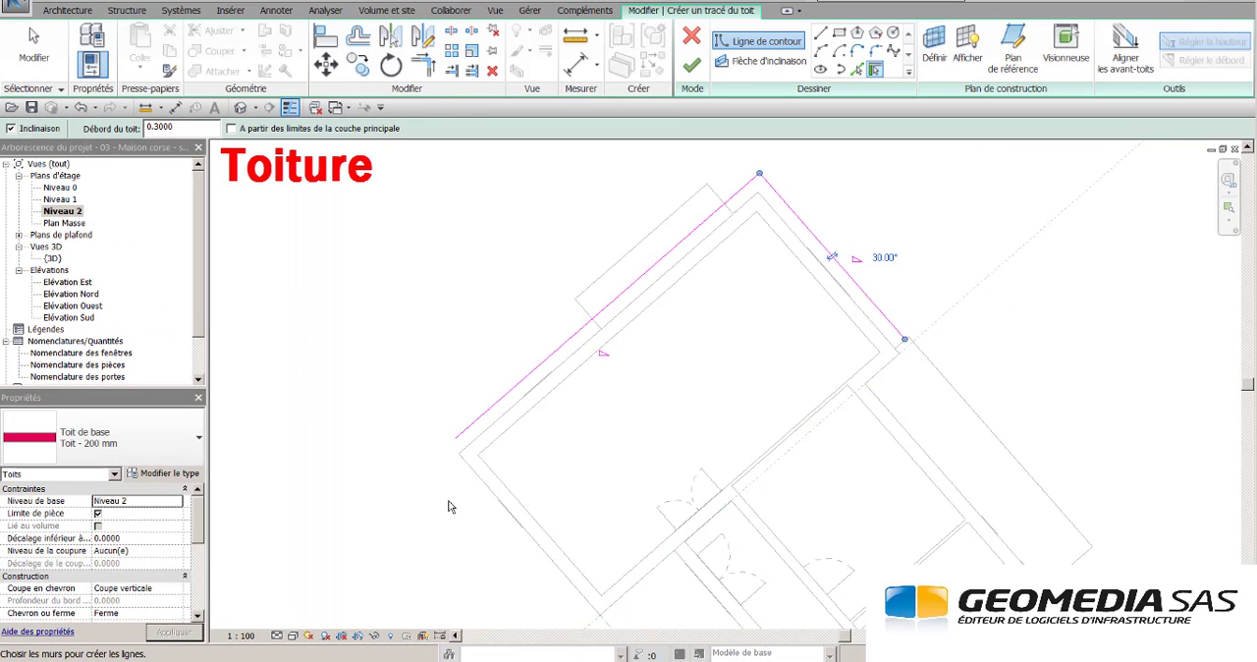
pyautogui.click(501, 508)
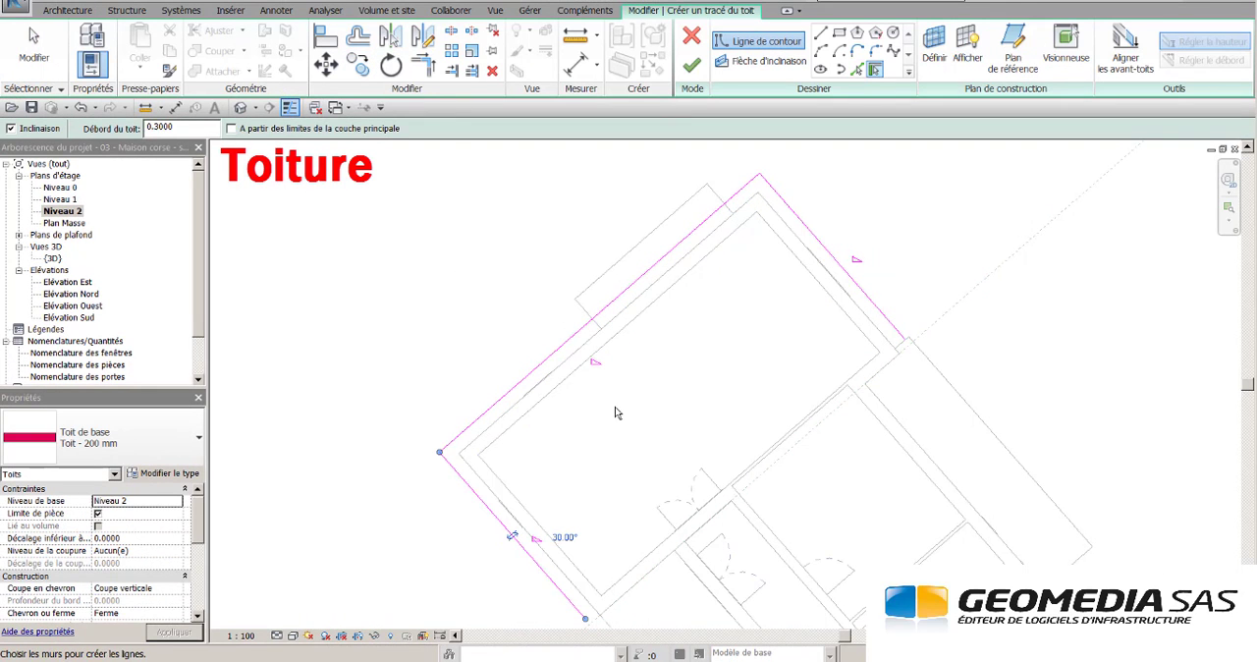
# - Add the fourth roof edge along the dashed reference line and trim its corners to close the roof outline
pyautogui.click(858, 69)
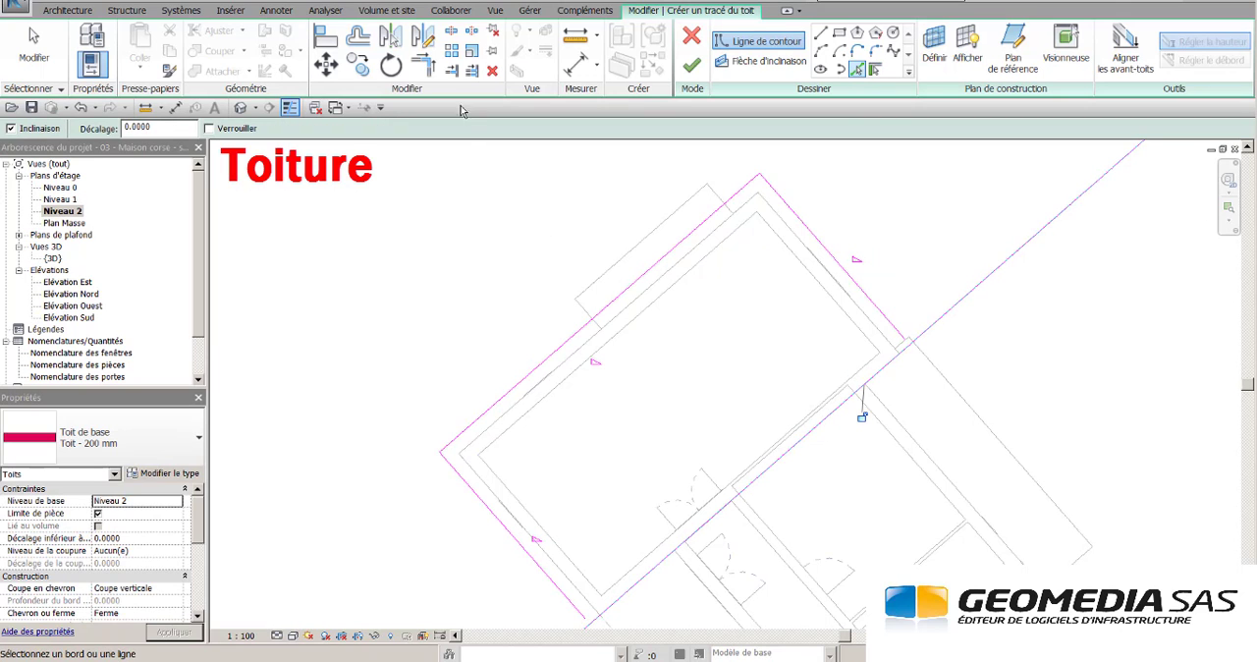
pyautogui.click(424, 63)
pyautogui.click(884, 316)
pyautogui.click(884, 373)
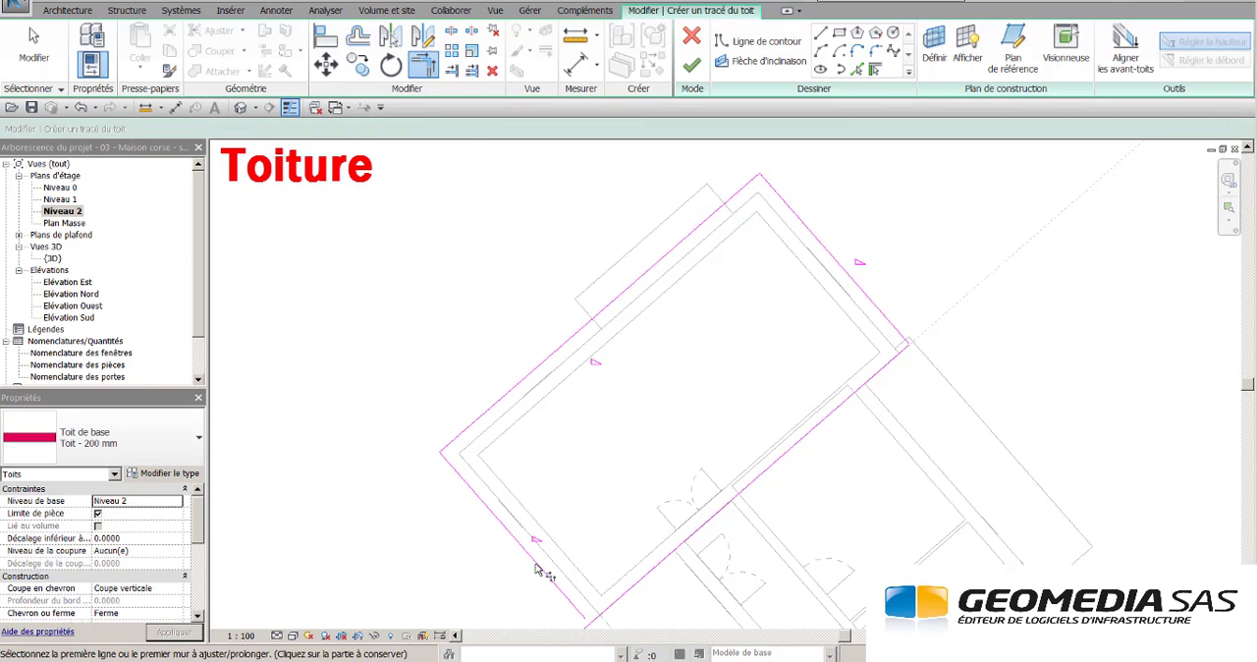
pyautogui.press('Escape')
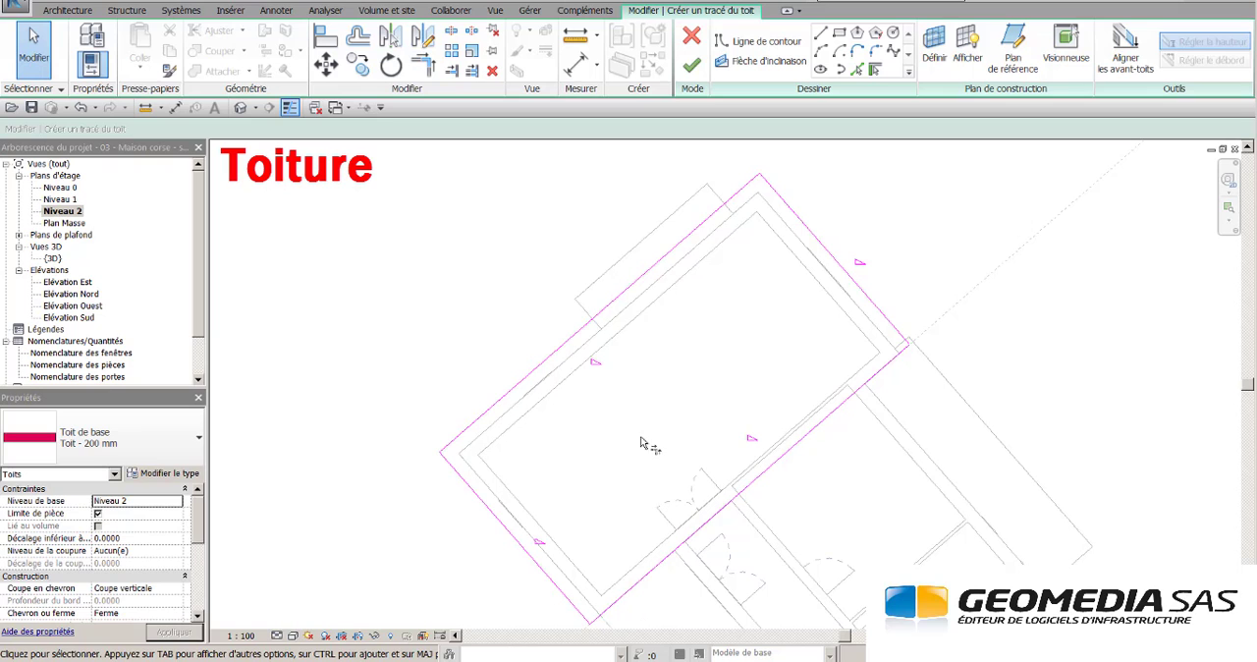
# - Remove the slope from every roof edge except the north-west one and finish the roof
pyautogui.click(836, 257)
pyautogui.keyDown('ctrl'); pyautogui.click(708, 521); pyautogui.keyUp('ctrl')
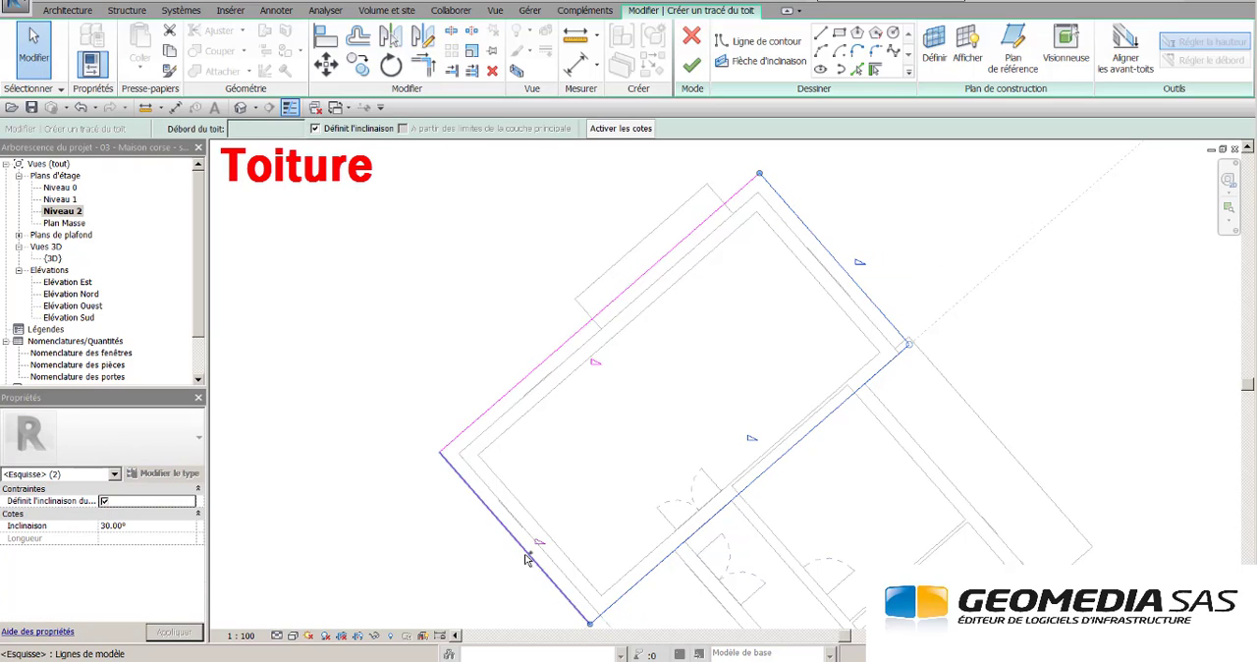
pyautogui.keyDown('ctrl'); pyautogui.click(526, 556); pyautogui.keyUp('ctrl')
pyautogui.click(315, 128)
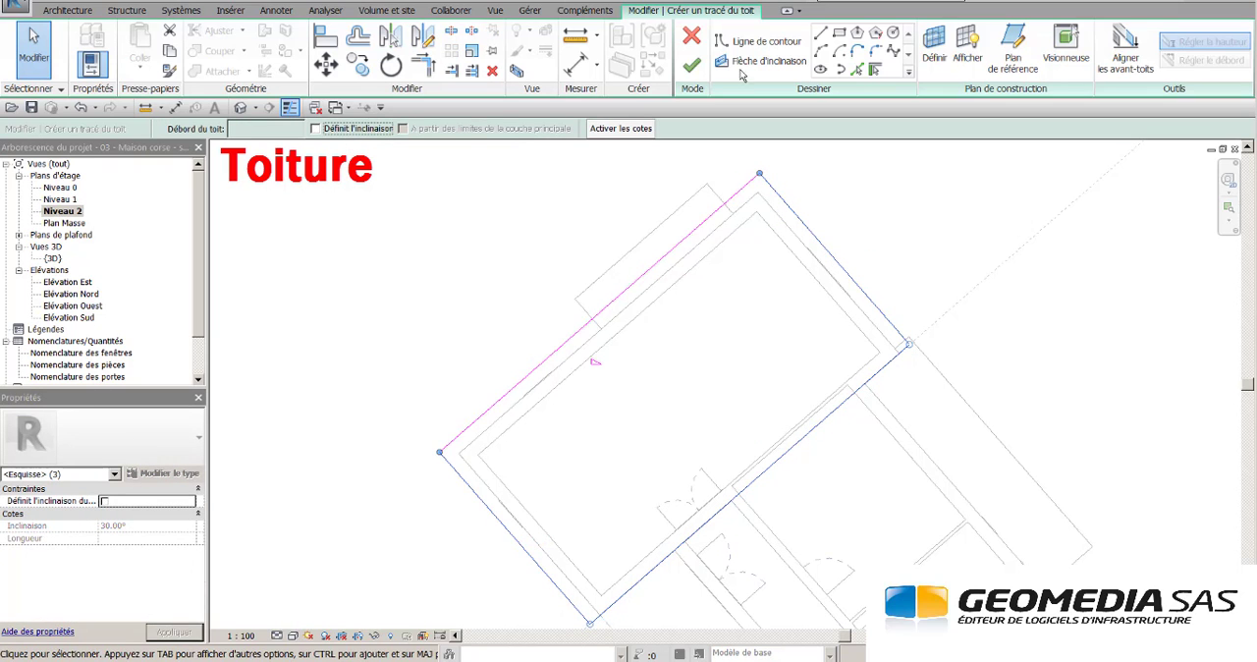
pyautogui.click(692, 65)
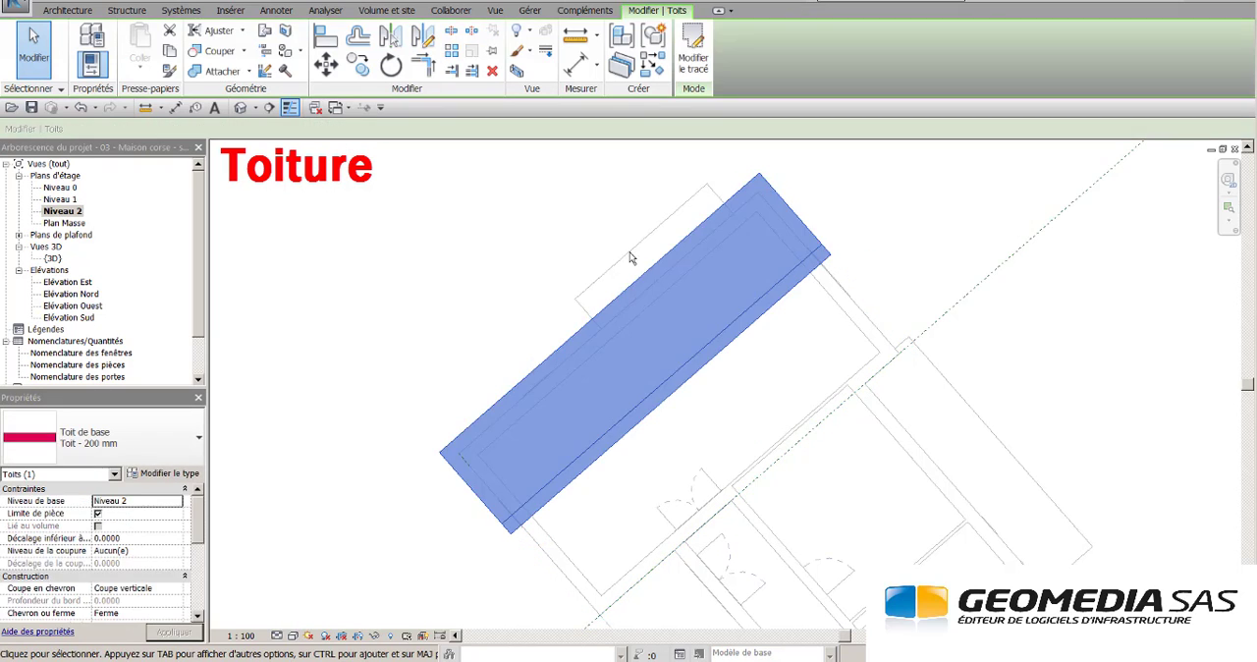
# - Set the new roof's slope to 15° in the 3D view
pyautogui.doubleClick(55, 259)
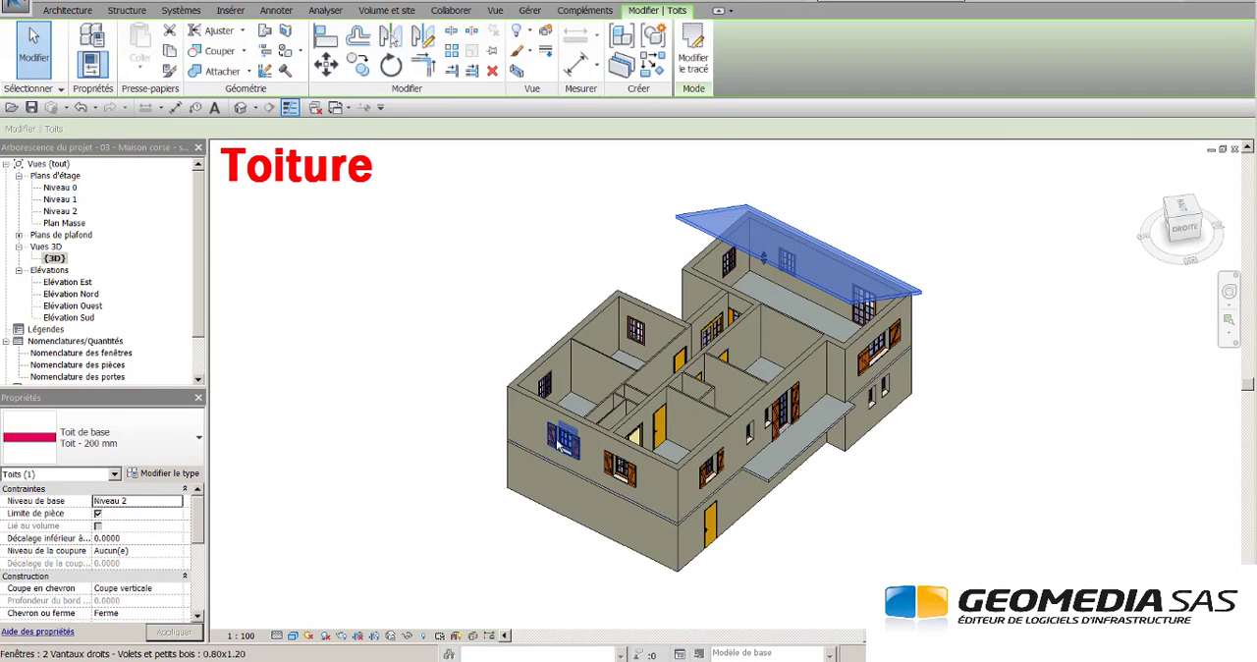
pyautogui.keyDown('shift'); pyautogui.moveTo(540, 421); pyautogui.dragTo(780, 246, button='middle'); pyautogui.keyUp('shift')
pyautogui.scroll(3, 887, 261)
pyautogui.moveTo(200, 516); pyautogui.dragTo(204, 557)
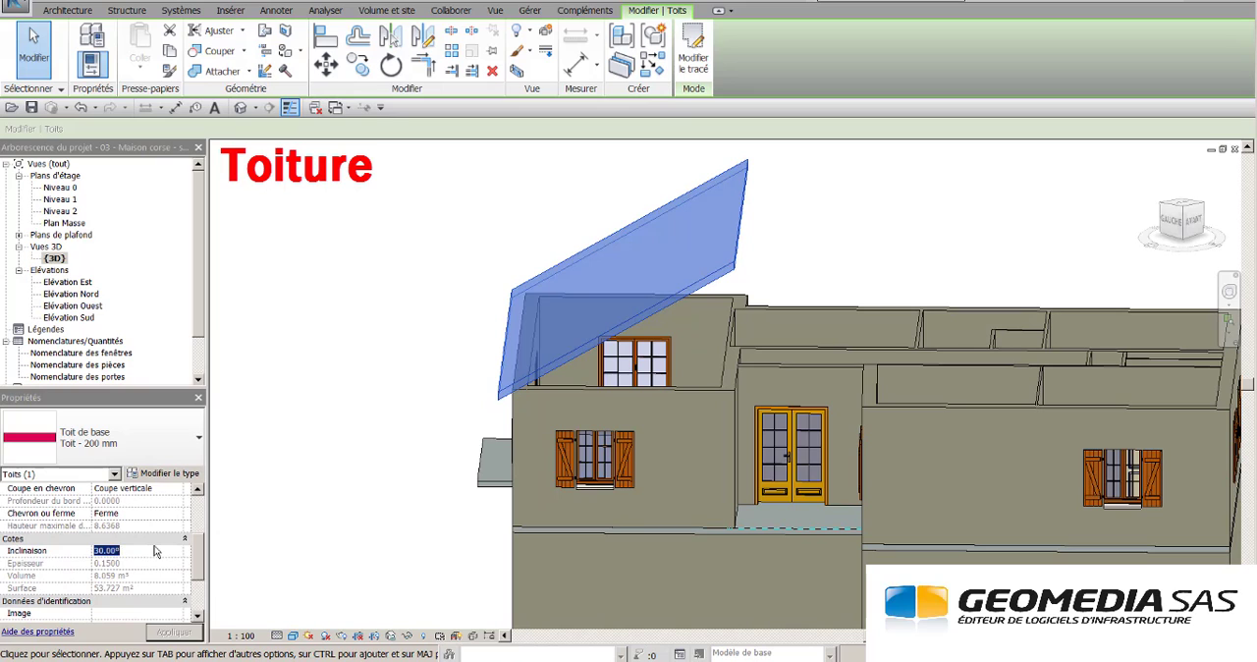
pyautogui.press('Return')
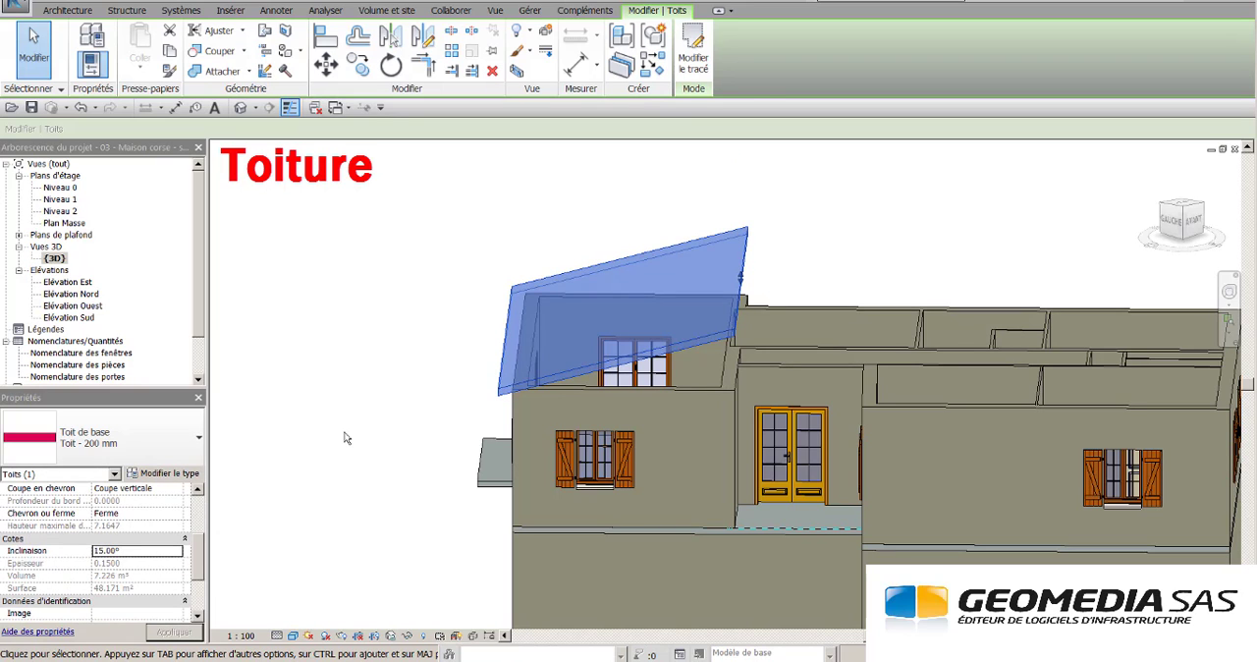
pyautogui.click(385, 427)
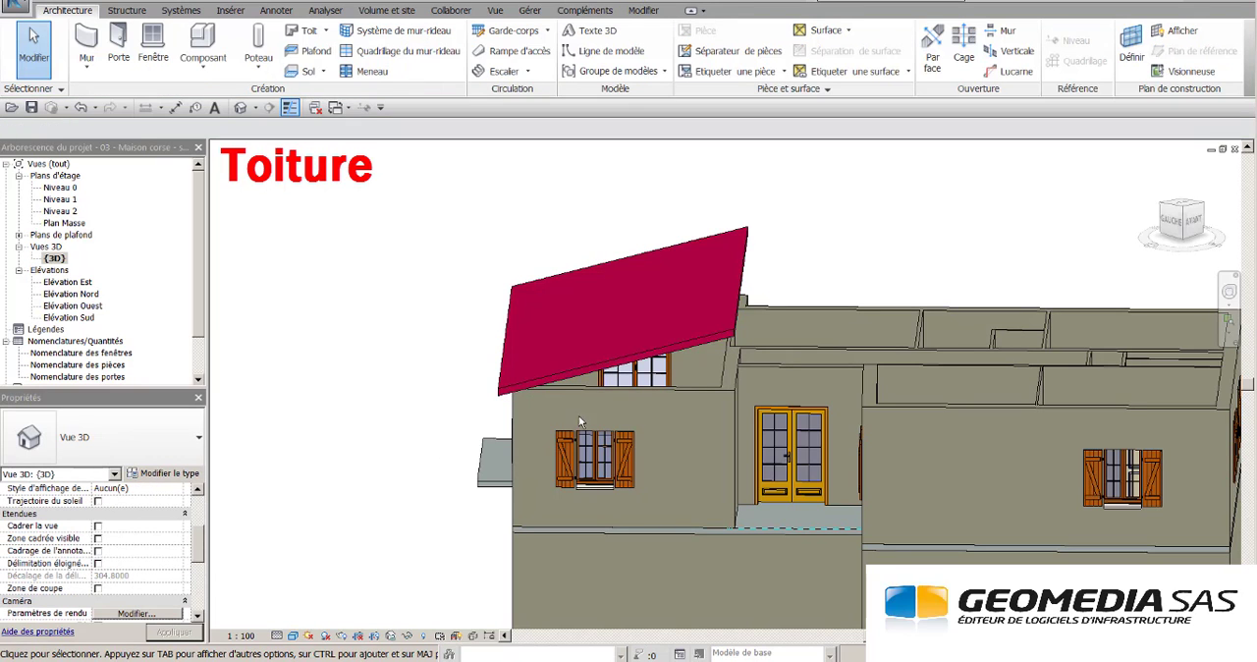
# - Attach the tops of the exterior and interior walls beneath the new sloped roof to that roof
pyautogui.click(612, 391)
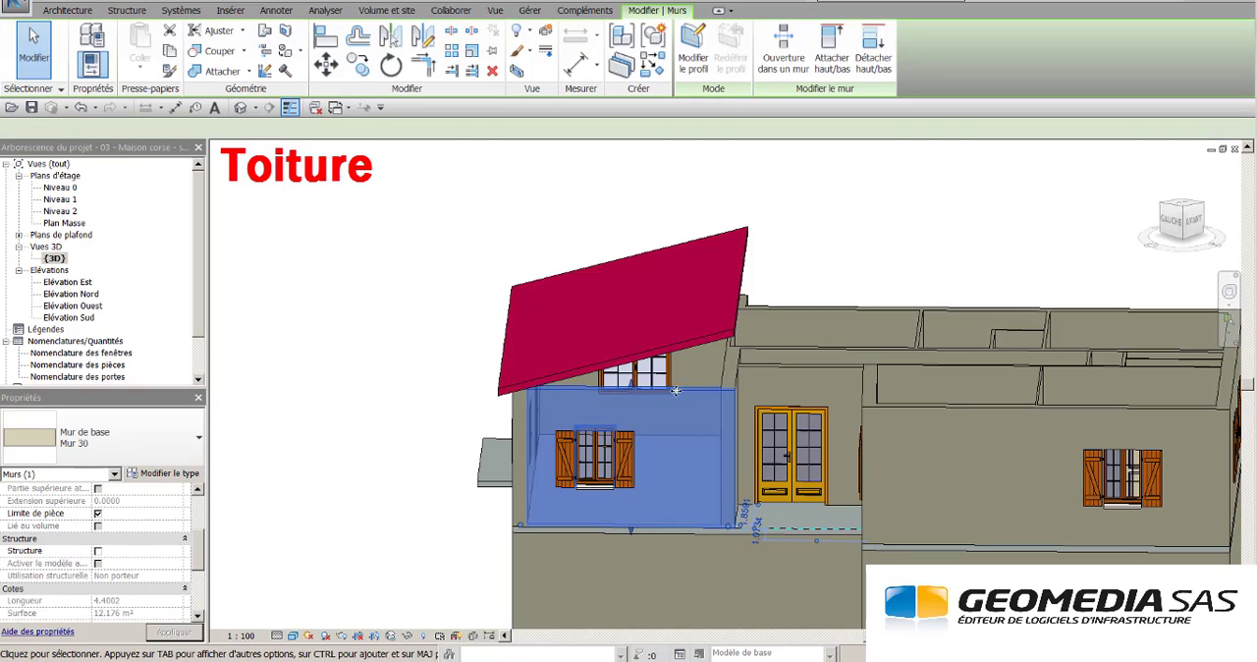
pyautogui.keyDown('shift'); pyautogui.moveTo(728, 369); pyautogui.dragTo(873, 461, button='middle'); pyautogui.keyUp('shift')
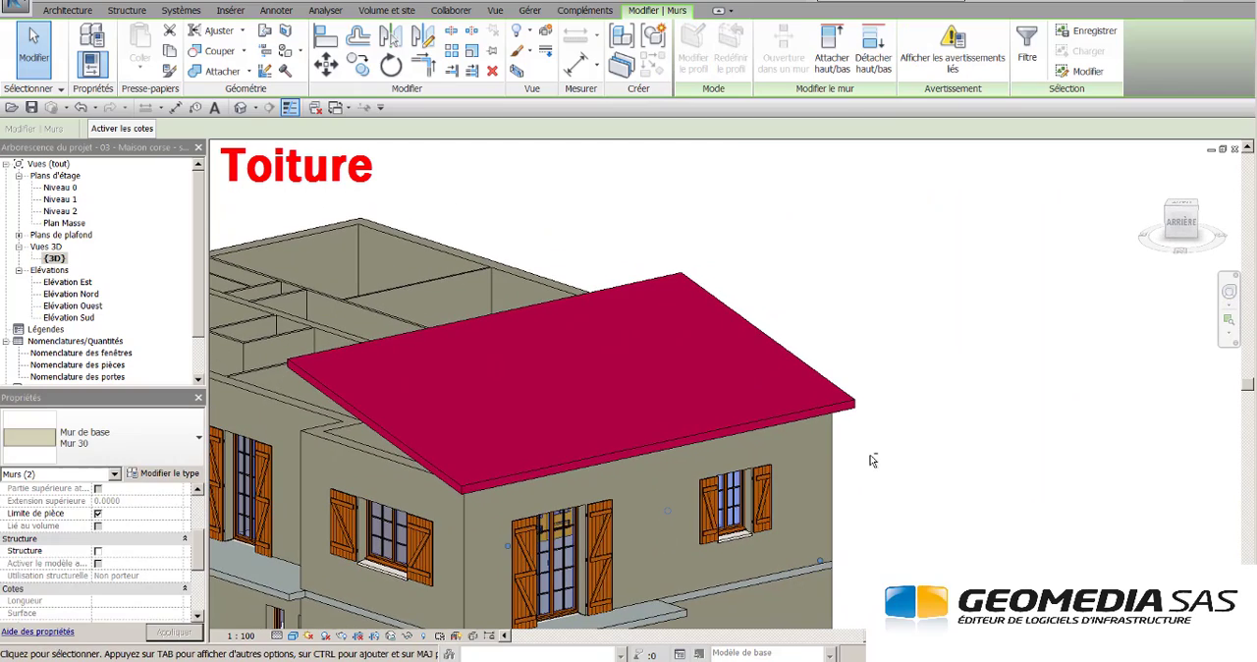
pyautogui.keyDown('ctrl'); pyautogui.click(347, 445); pyautogui.keyUp('ctrl')
pyautogui.scroll(-1, 366, 461)
pyautogui.keyDown('shift'); pyautogui.moveTo(367, 461); pyautogui.dragTo(540, 519, button='middle'); pyautogui.keyUp('shift')
pyautogui.keyDown('ctrl'); pyautogui.click(465, 488); pyautogui.keyUp('ctrl')
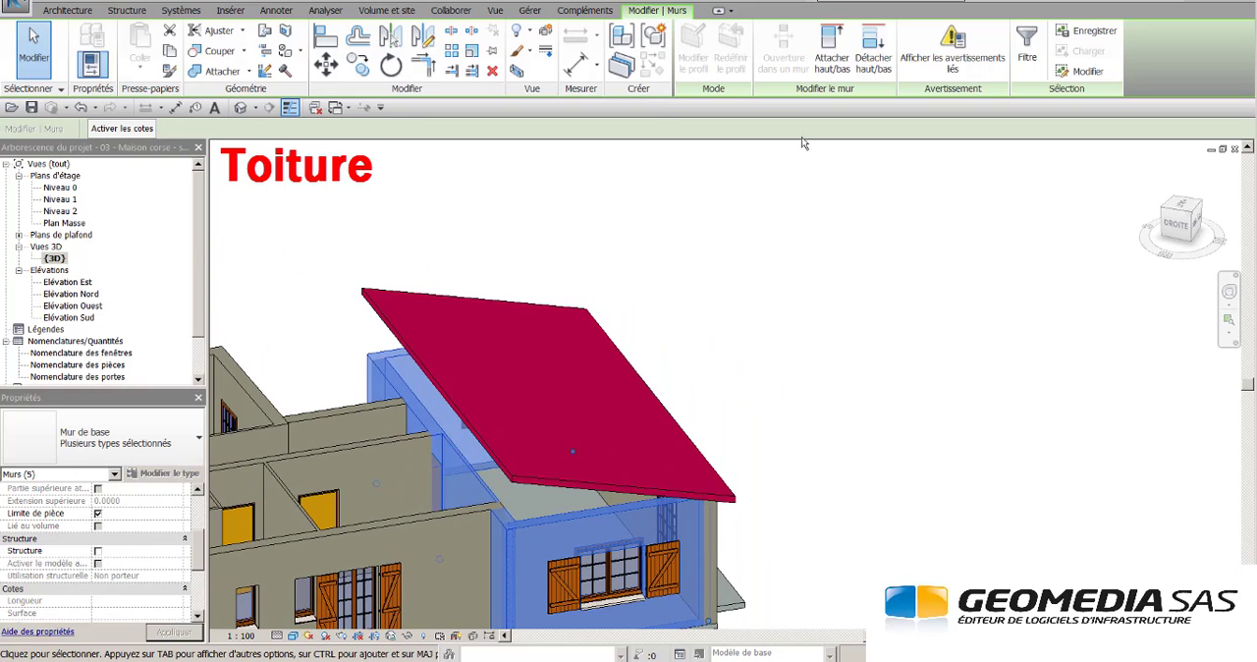
pyautogui.click(832, 49)
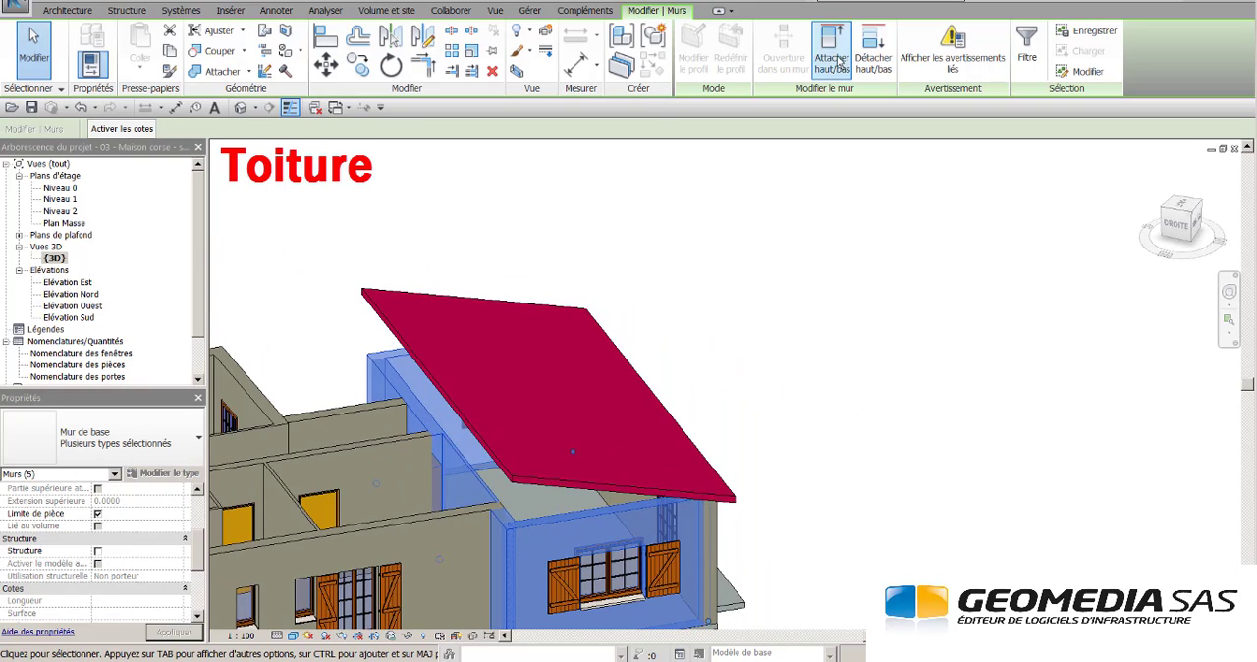
pyautogui.click(606, 490)
pyautogui.click(815, 419)
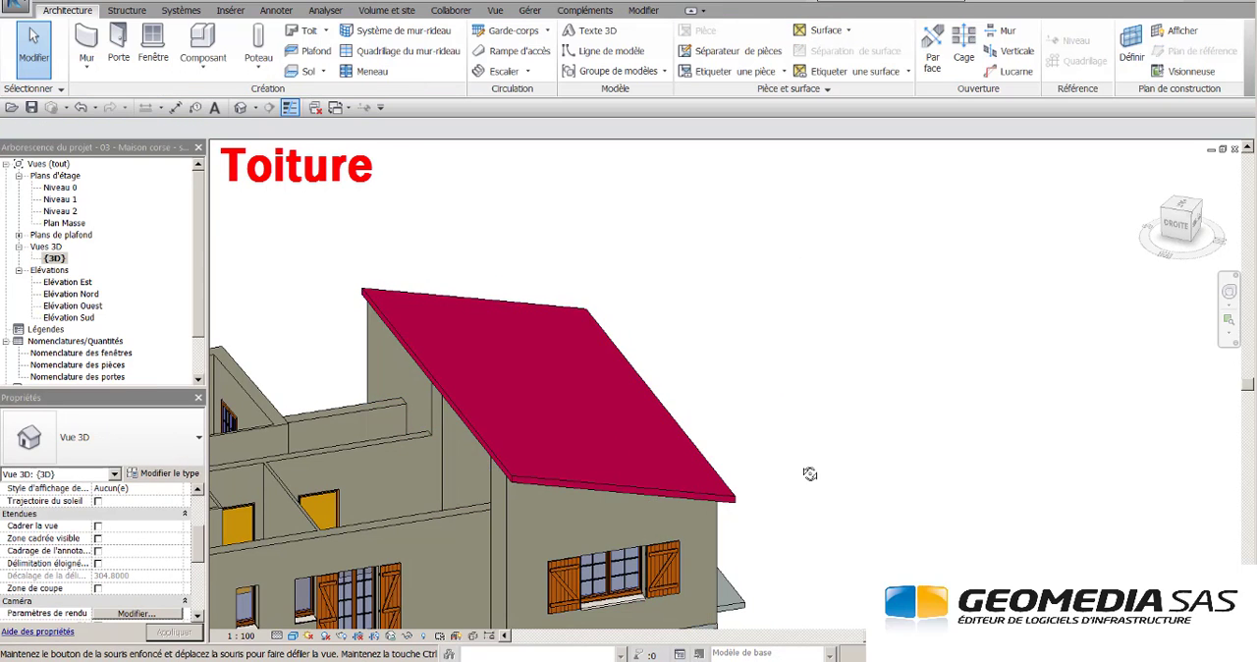
pyautogui.keyDown('shift'); pyautogui.moveTo(808, 477); pyautogui.dragTo(579, 264, button='middle'); pyautogui.keyUp('shift')
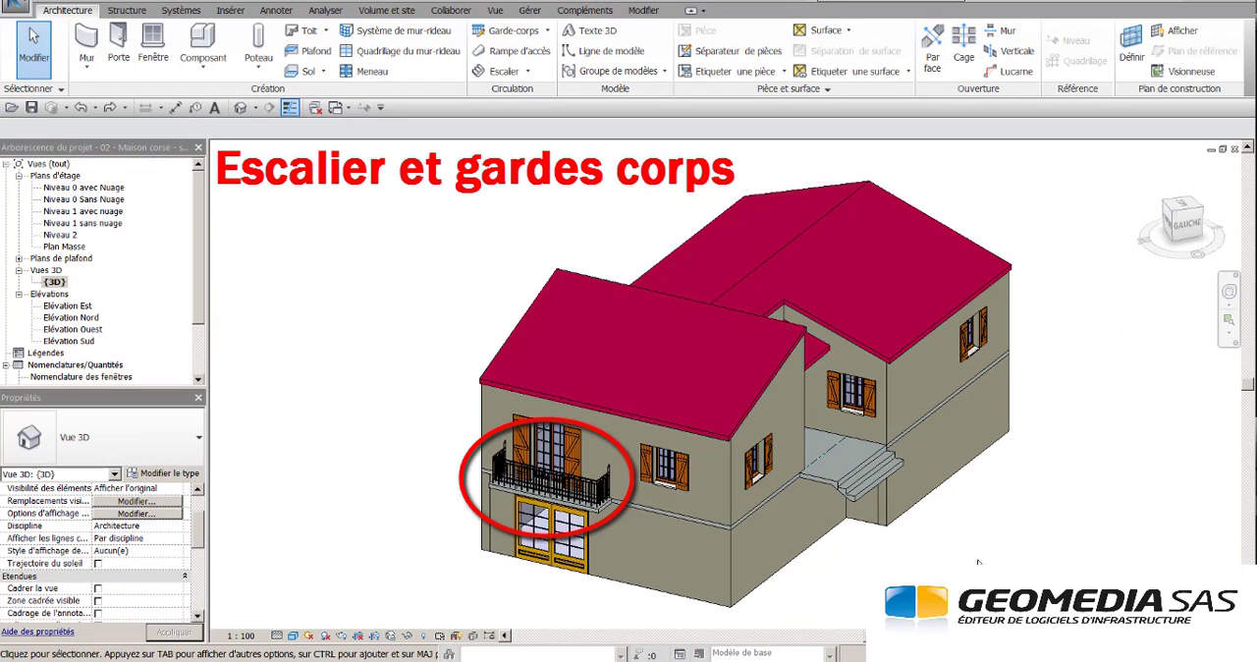
pyautogui.keyDown('shift'); pyautogui.moveTo(979, 562); pyautogui.dragTo(1185, 539, button='middle'); pyautogui.keyUp('shift')
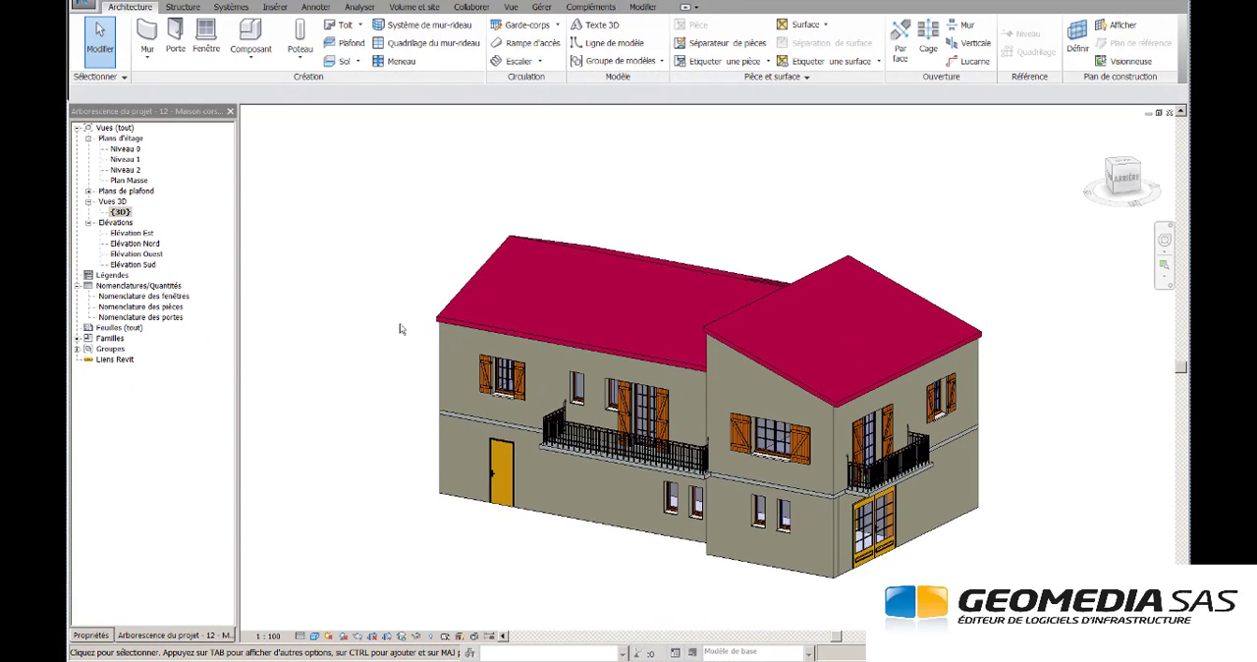
# - Draw a section on Niveau 0 along the long interior wall, from outside the north-west façade past the south-east wall, and open its view
pyautogui.doubleClick(126, 149)
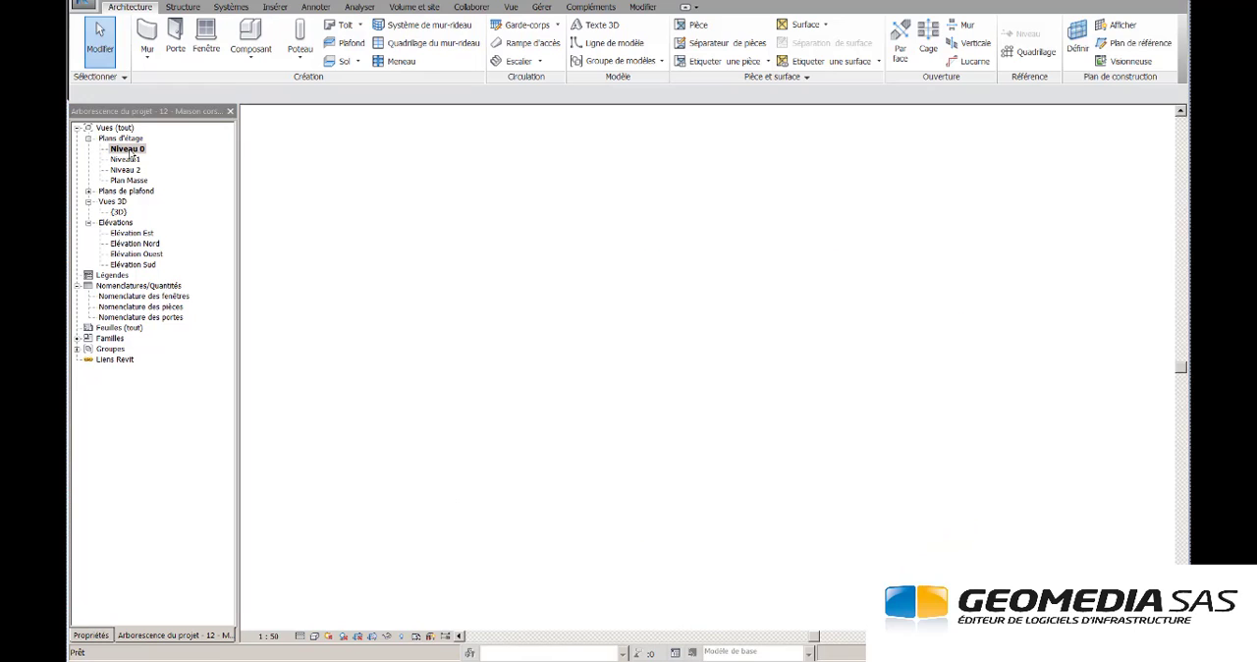
pyautogui.scroll(1, 786, 334)
pyautogui.scroll(1, 766, 385)
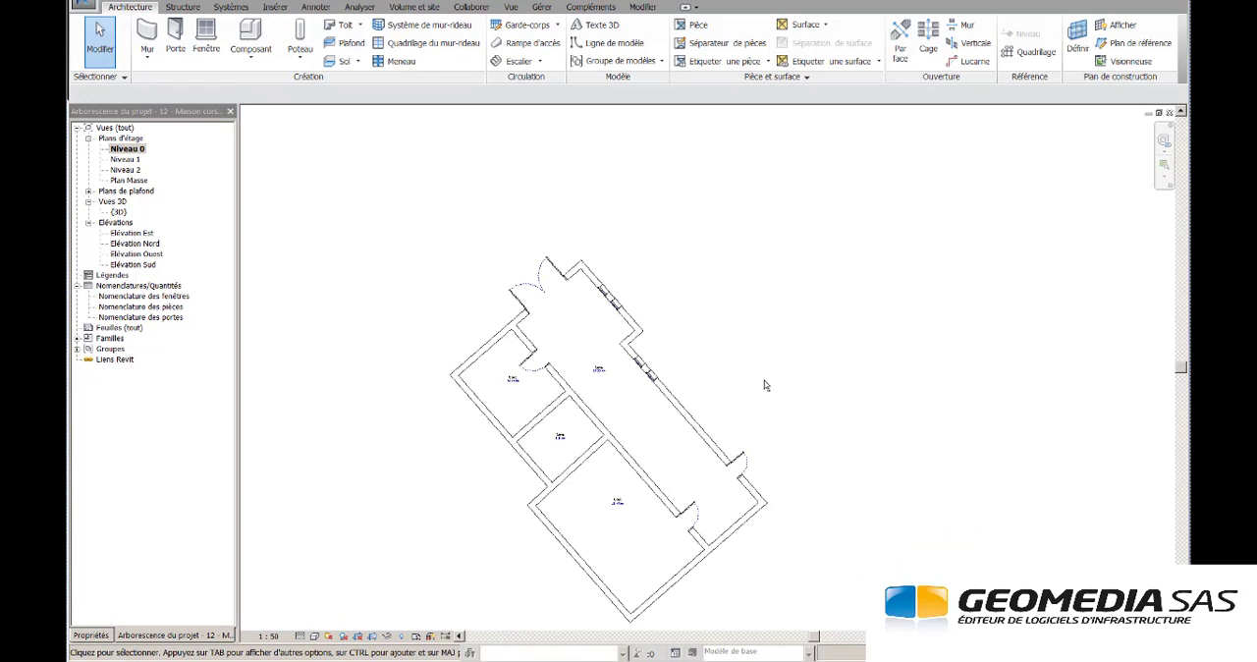
pyautogui.moveTo(766, 384); pyautogui.dragTo(808, 348, button='middle')
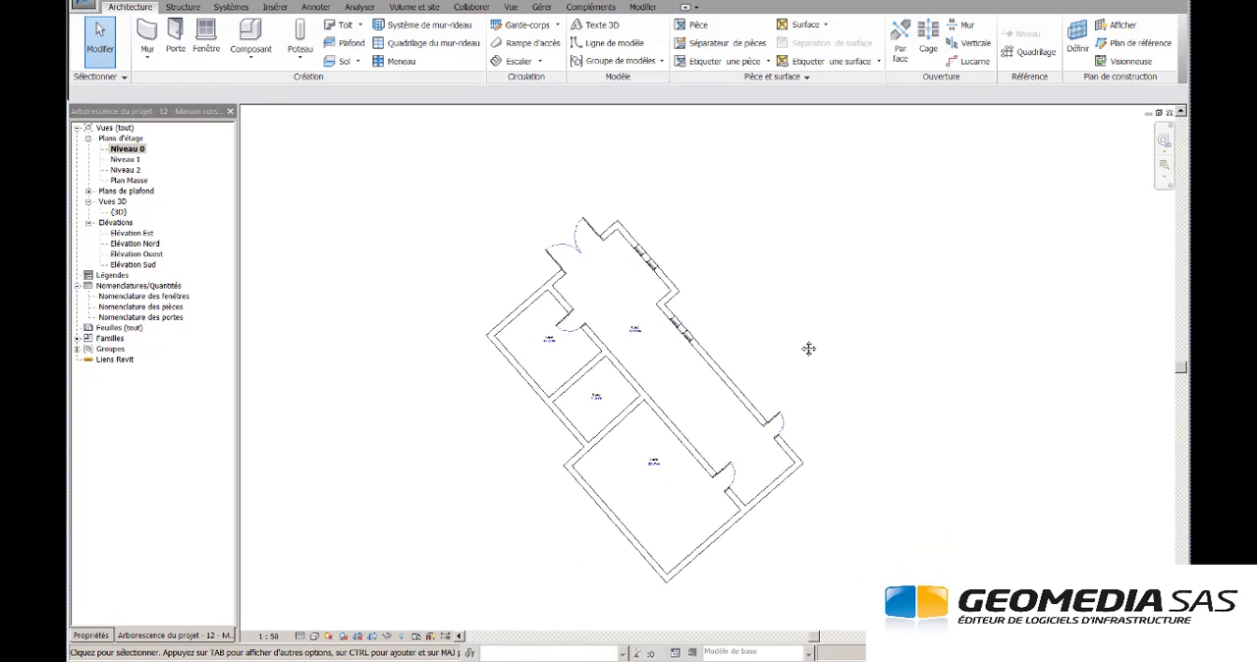
pyautogui.click(356, 2)
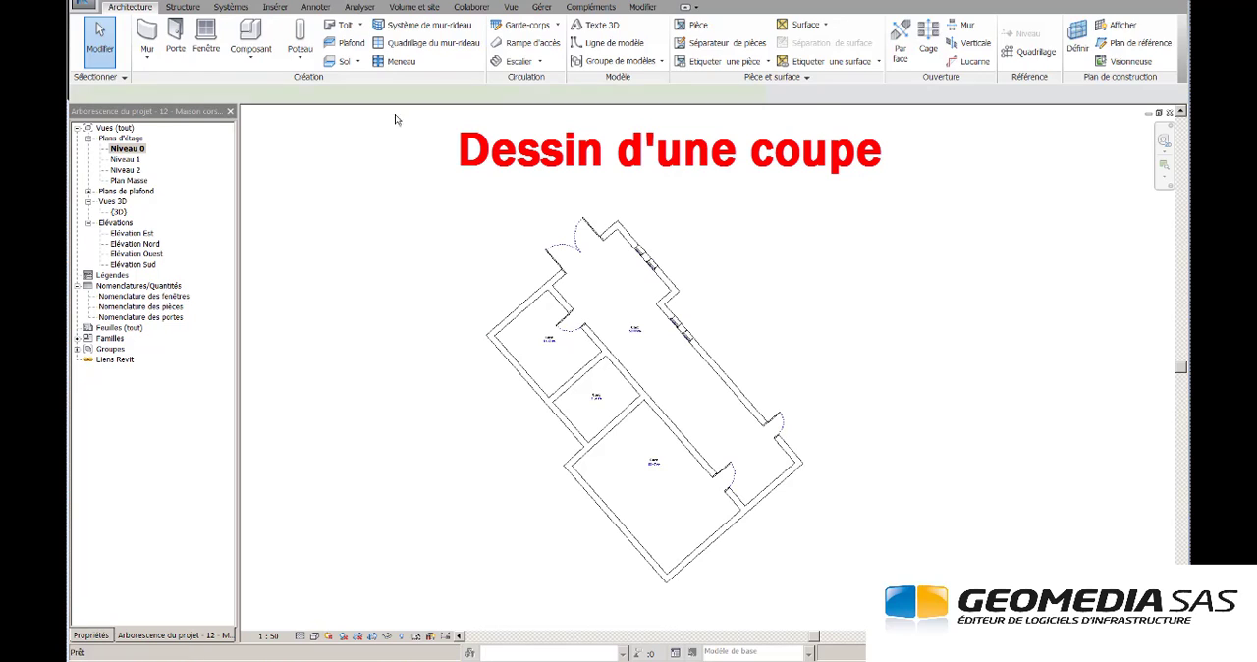
pyautogui.click(536, 269)
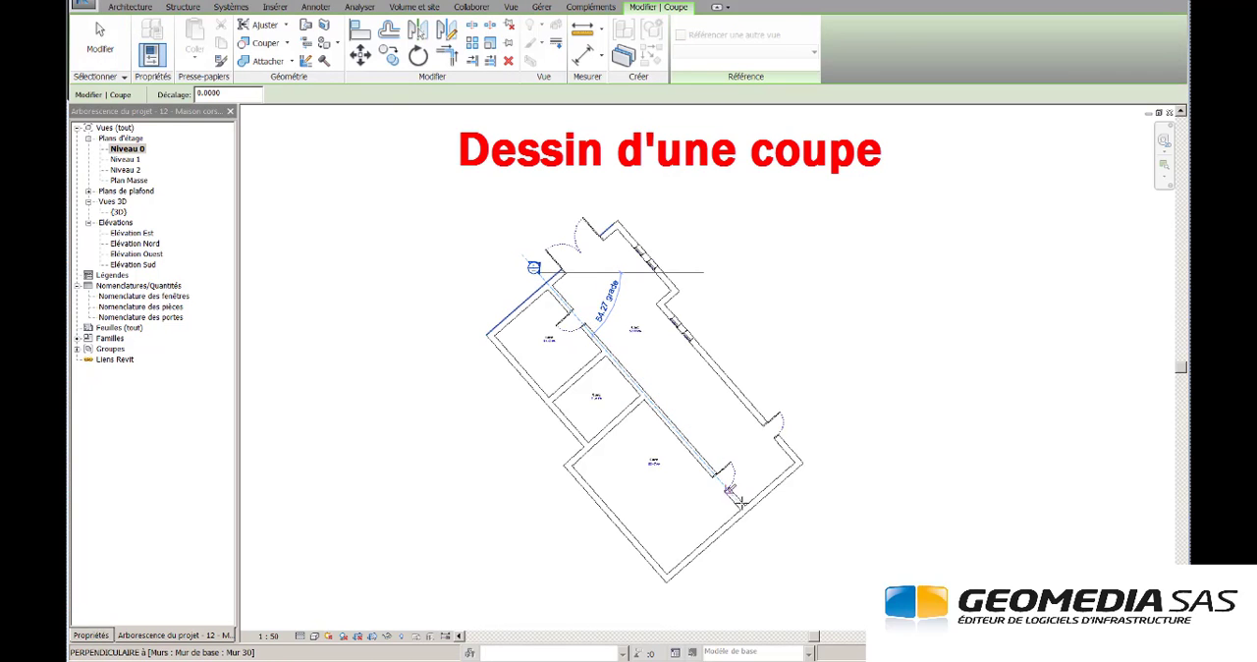
pyautogui.click(760, 525)
pyautogui.press('Escape')
pyautogui.moveTo(843, 230); pyautogui.dragTo(639, 401)
pyautogui.press('Escape')
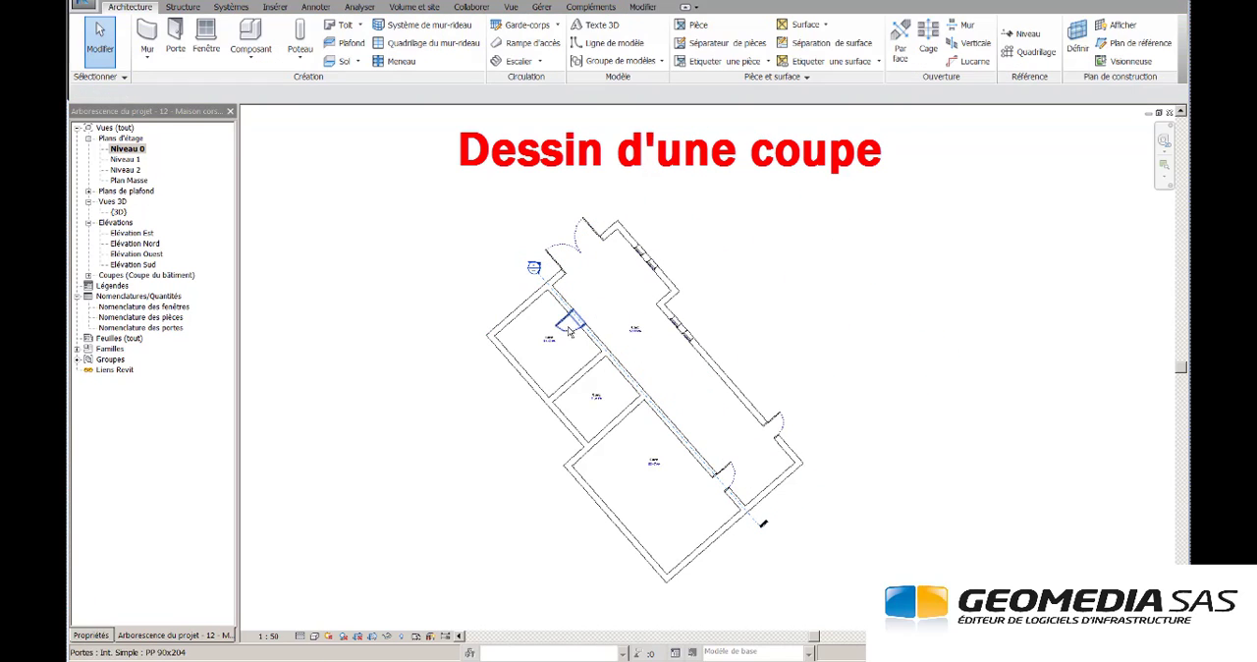
pyautogui.doubleClick(536, 267)
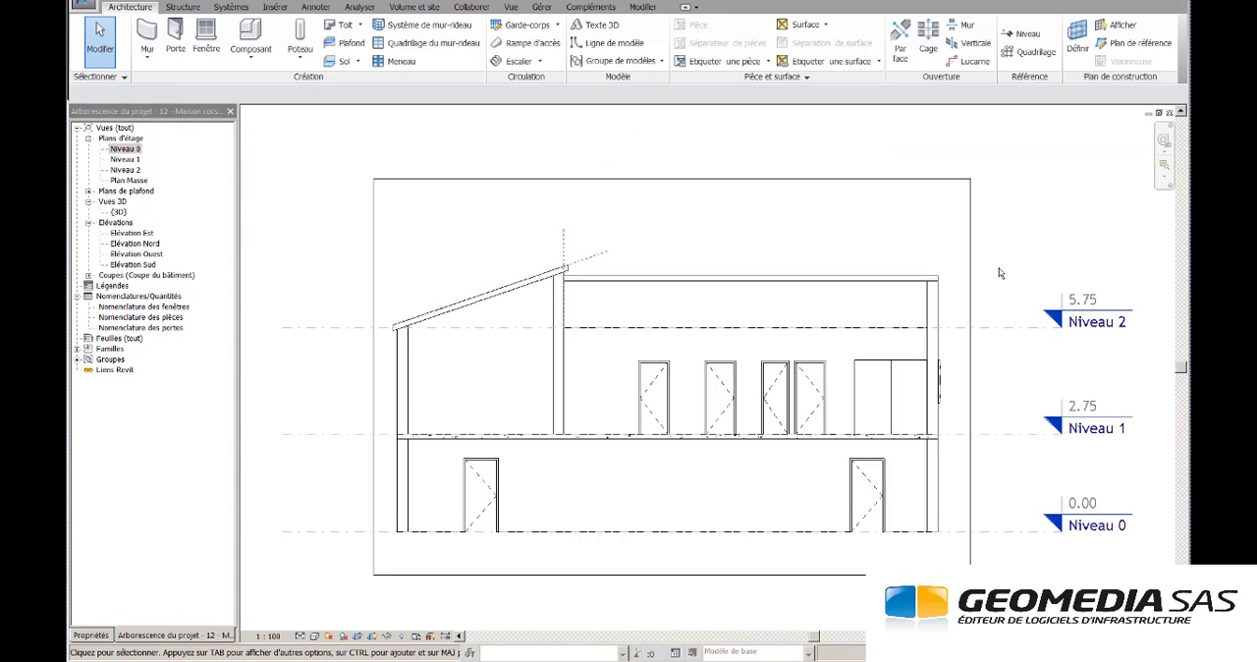
# - Place four elevation markers on the Niveau 0 plan, facing the north-east, north-west, south-west and south-east façades
pyautogui.doubleClick(126, 150)
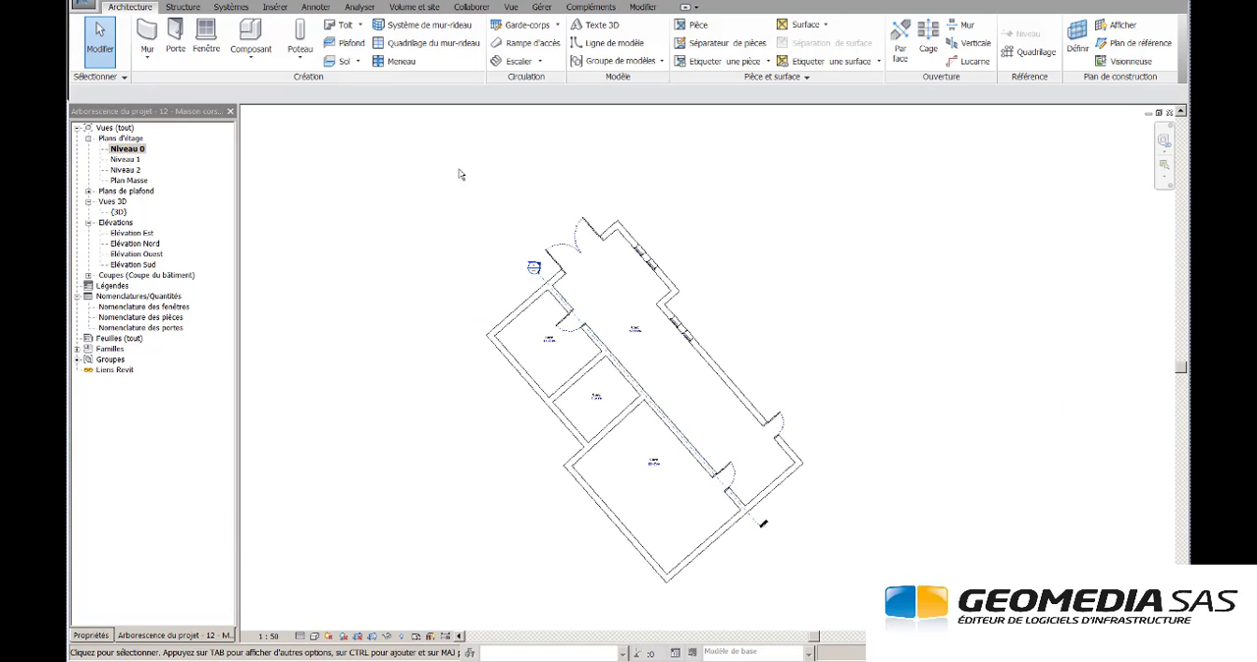
pyautogui.click(511, 8)
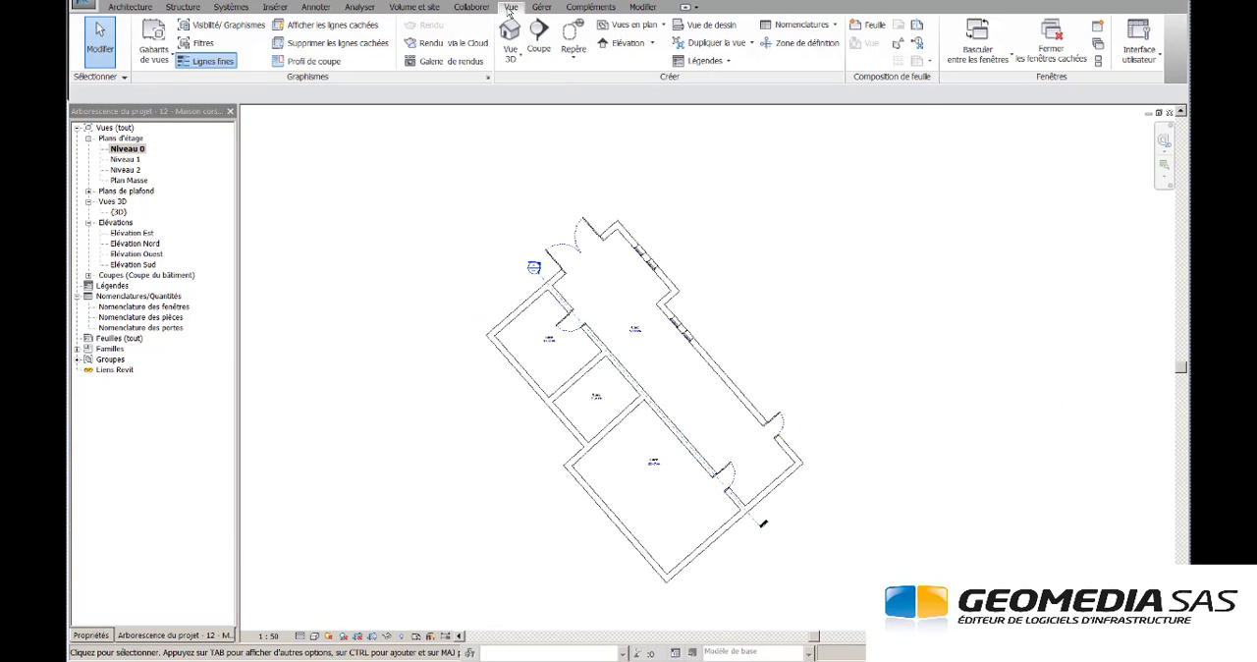
pyautogui.click(626, 43)
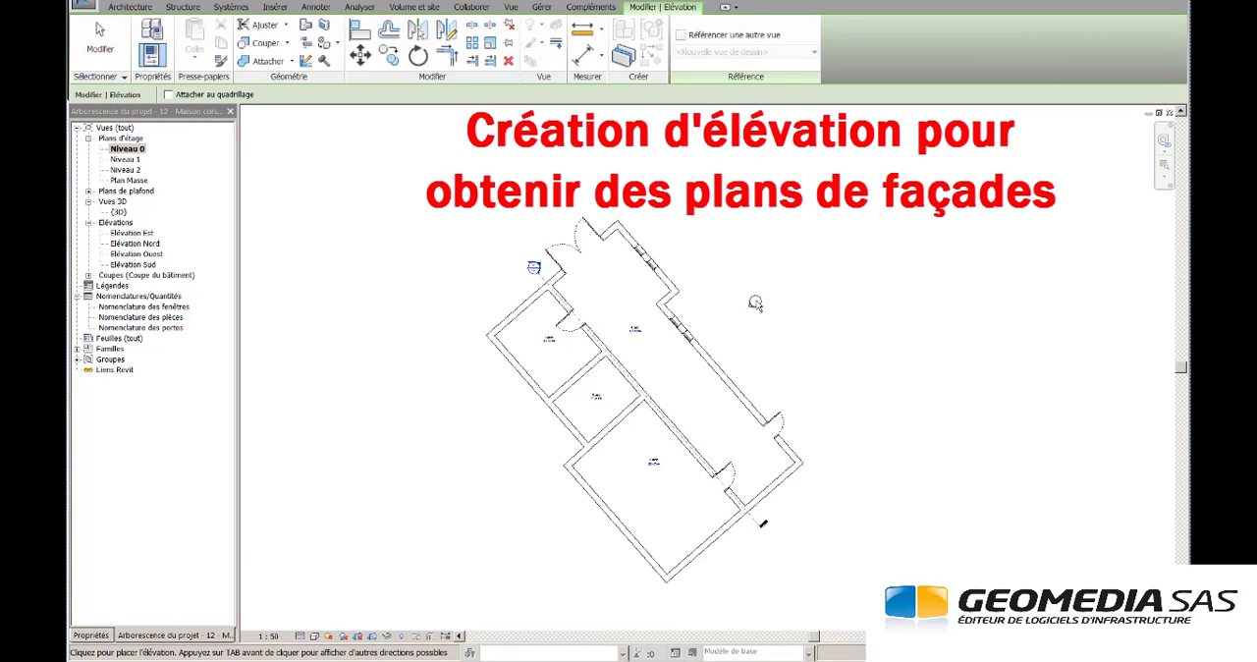
pyautogui.click(757, 302)
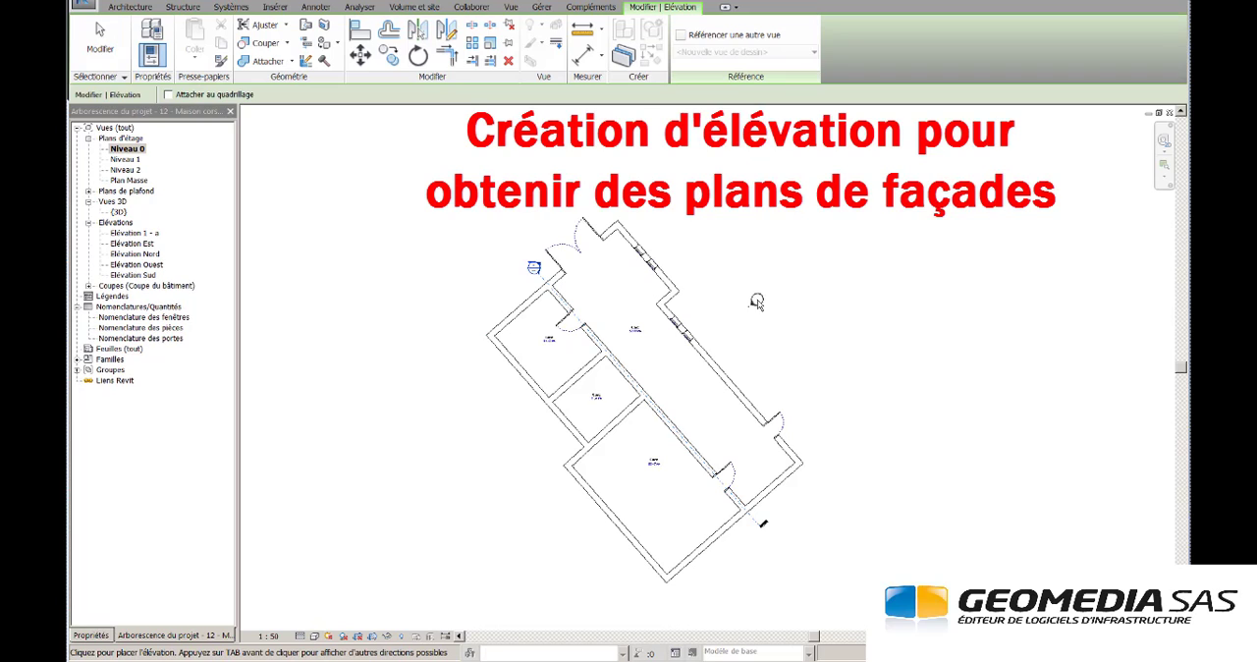
pyautogui.click(494, 215)
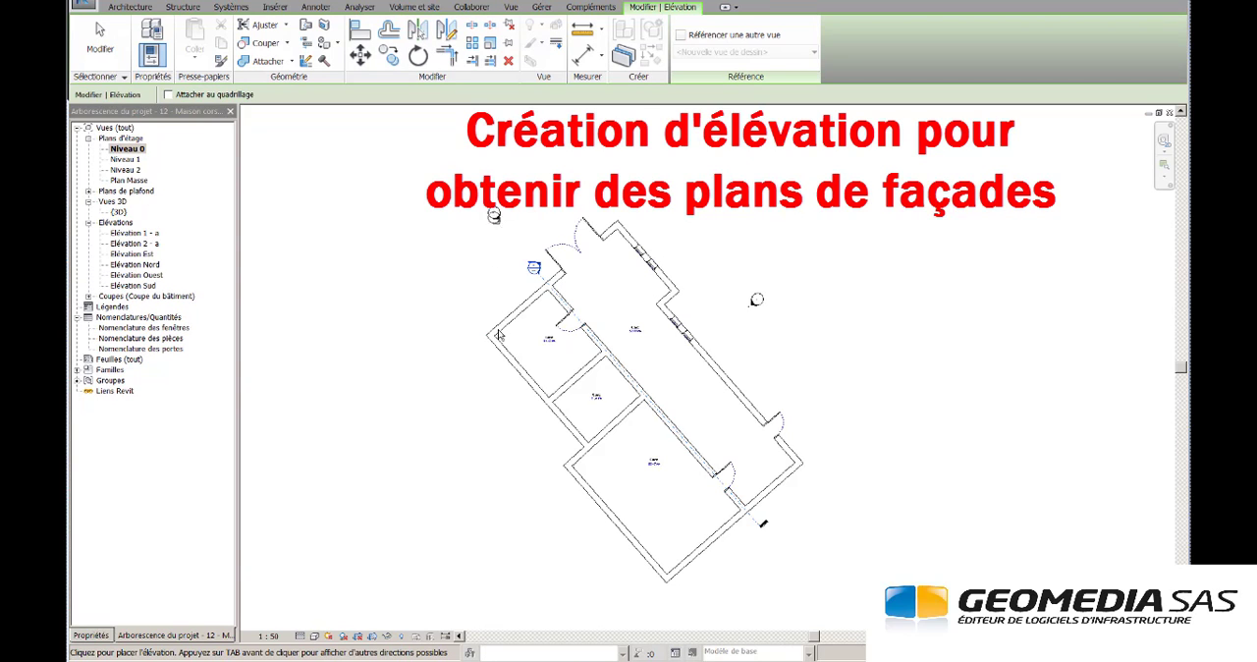
pyautogui.click(509, 502)
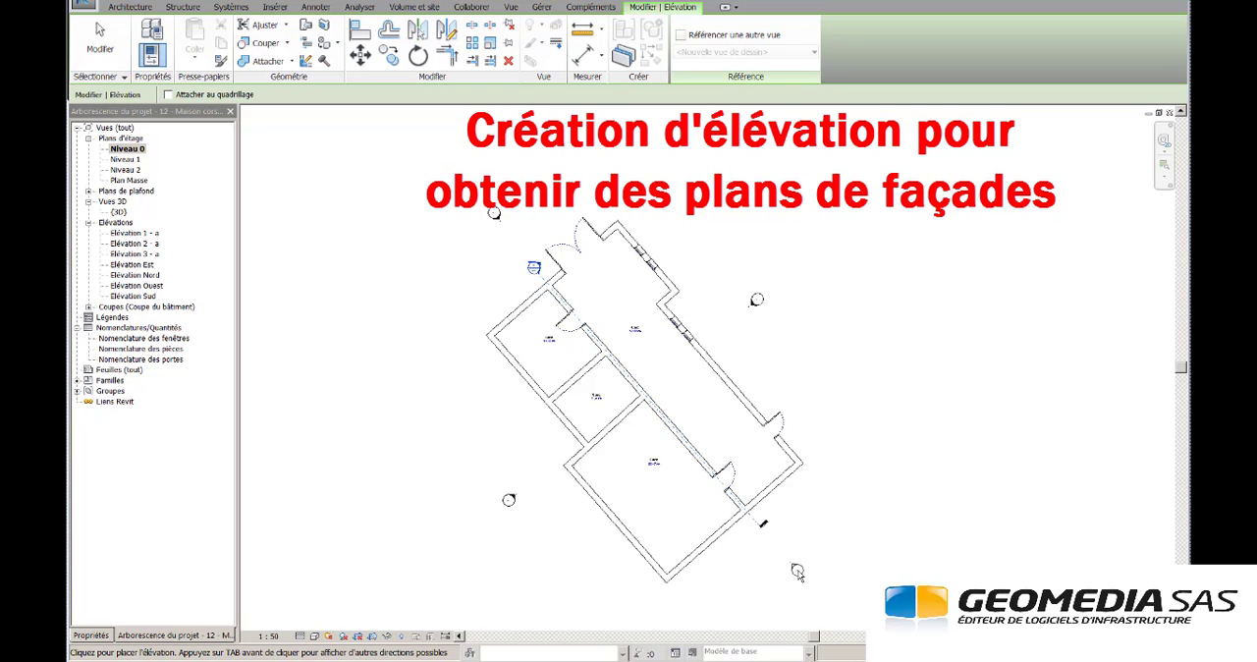
pyautogui.click(793, 575)
pyautogui.press('Escape')
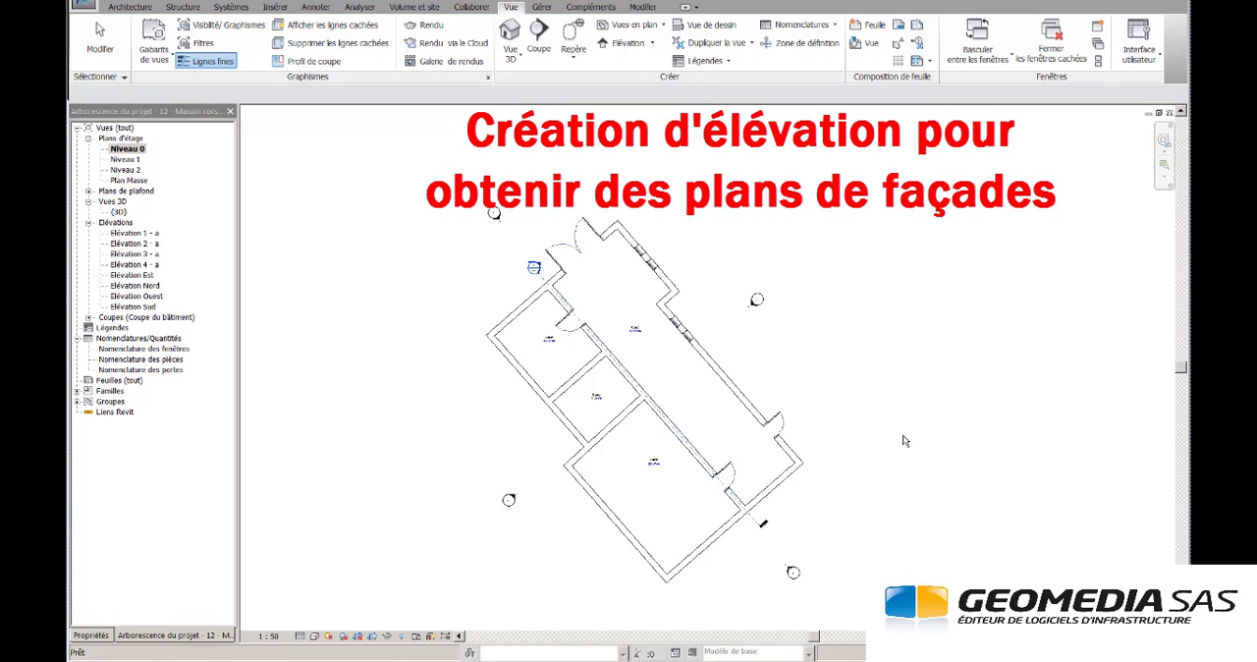
# - Review the four new façade views, from Elévation 1 - a through Elévation 4 - a
pyautogui.doubleClick(754, 310)
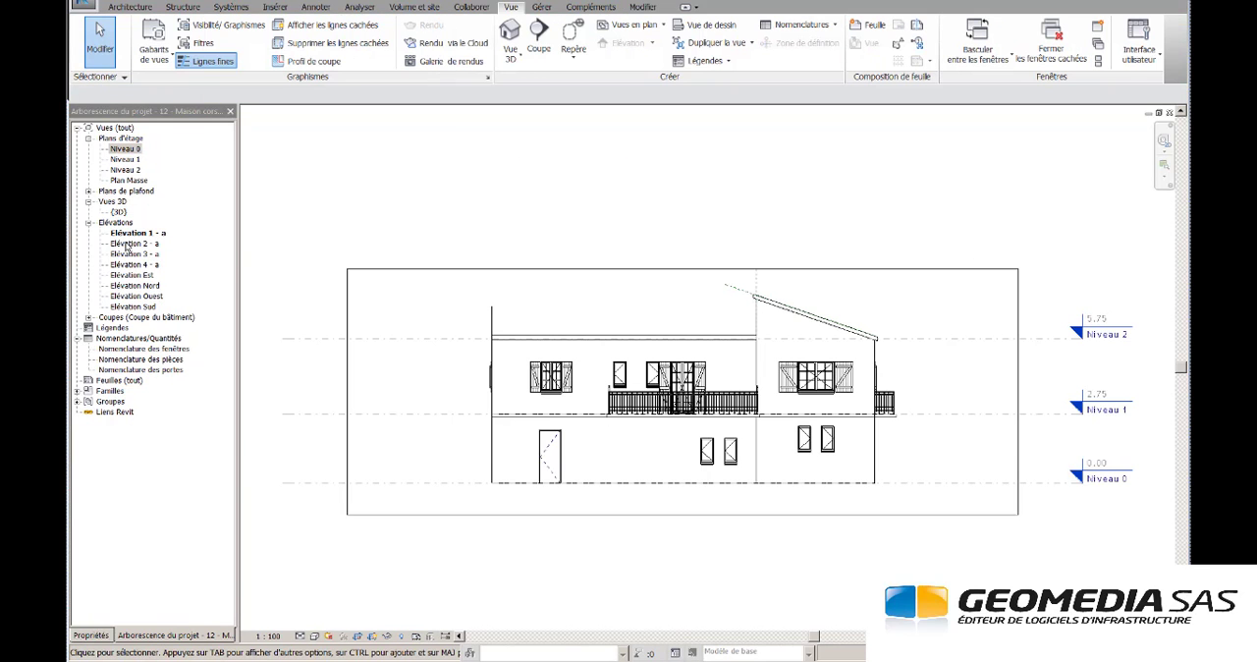
pyautogui.doubleClick(132, 244)
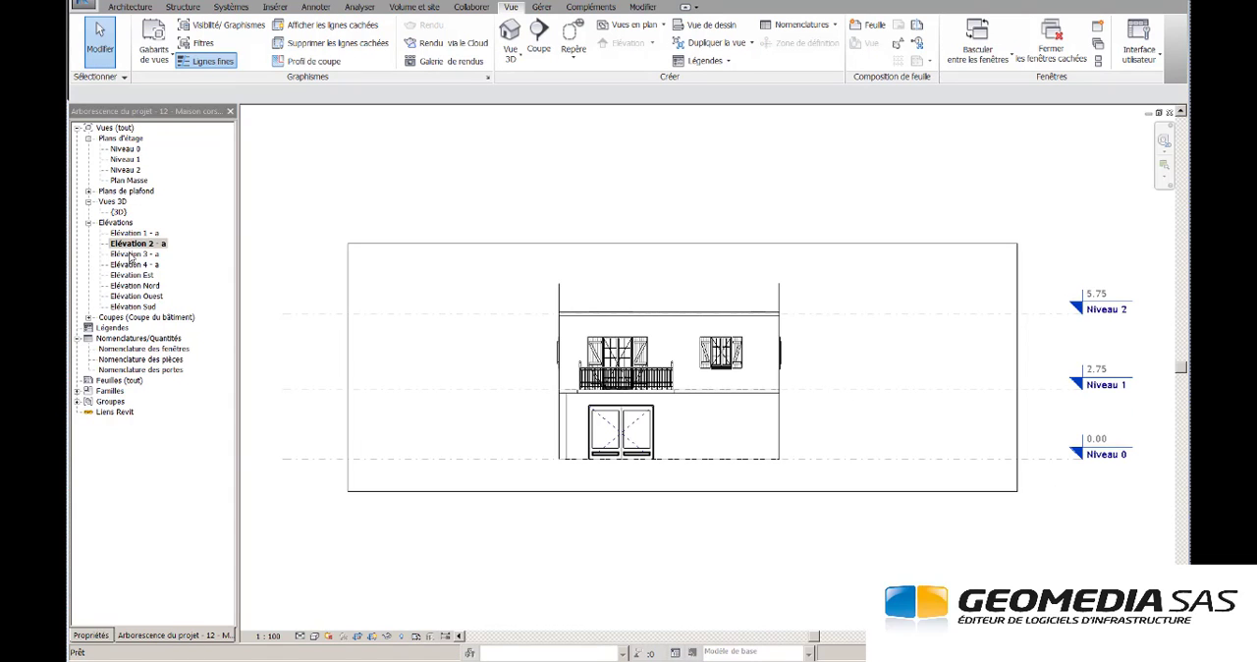
pyautogui.doubleClick(133, 255)
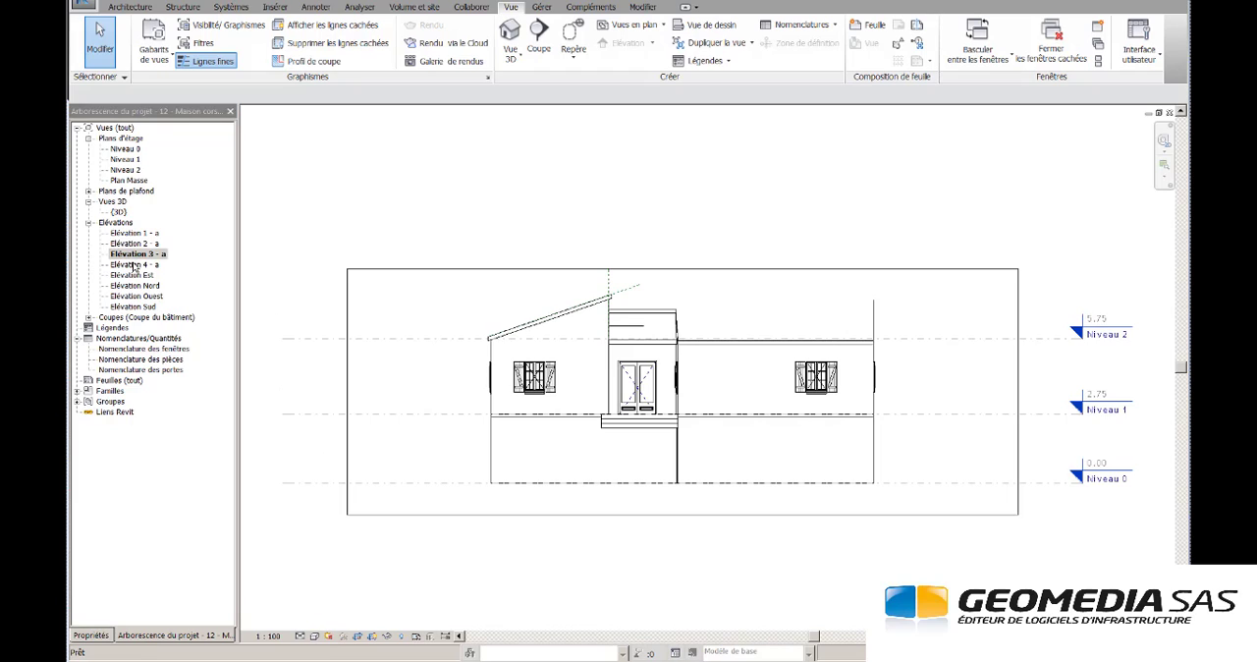
pyautogui.doubleClick(134, 266)
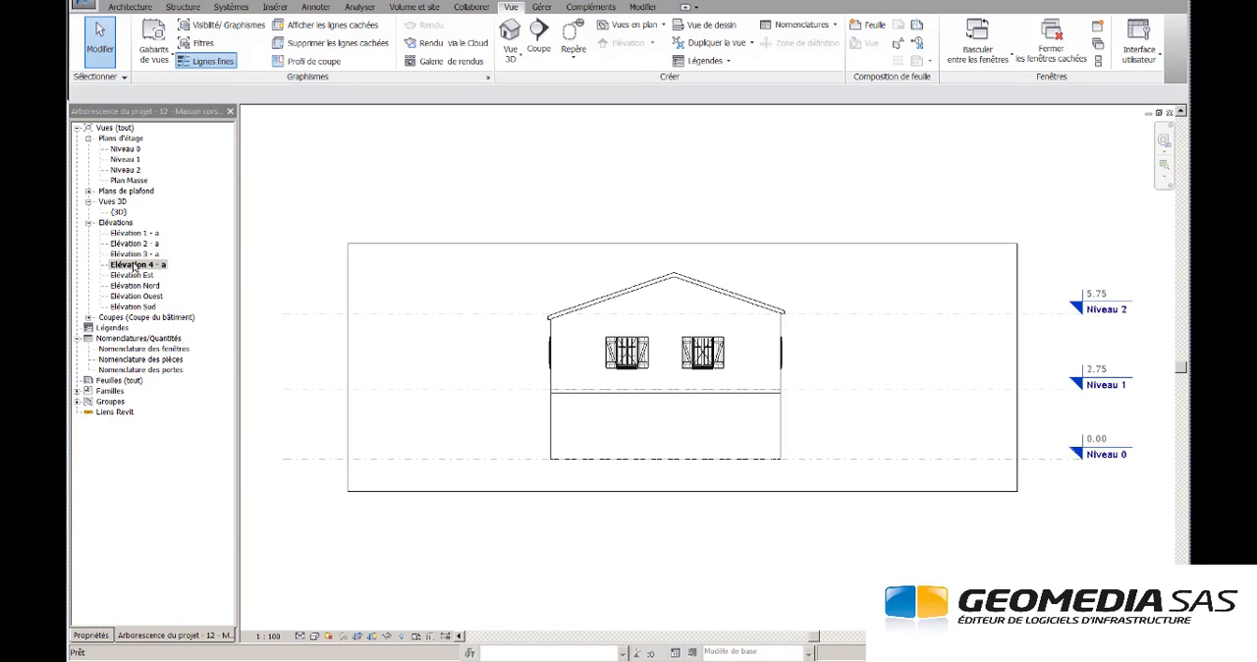
# - Export the Niveau 1 floor plan to the Maison folder as an AutoCAD 2013 DWG named "Plan d'étage - Niveau 1"
pyautogui.doubleClick(126, 160)
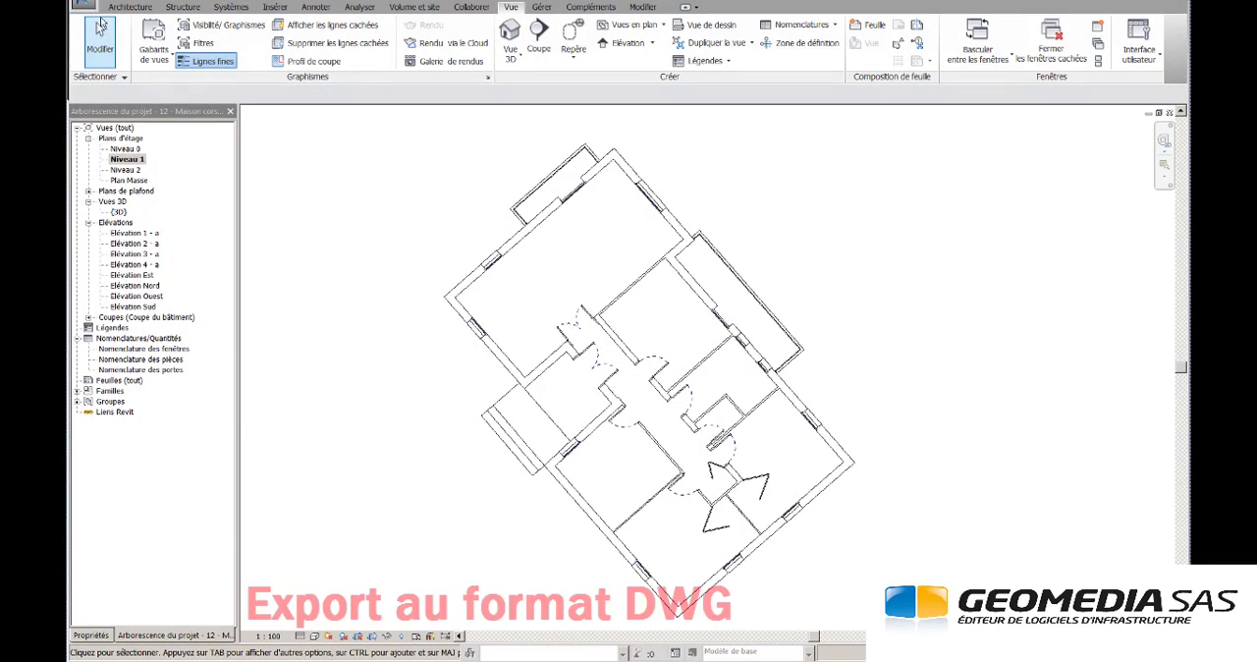
pyautogui.click(86, 7)
pyautogui.moveTo(123, 202)
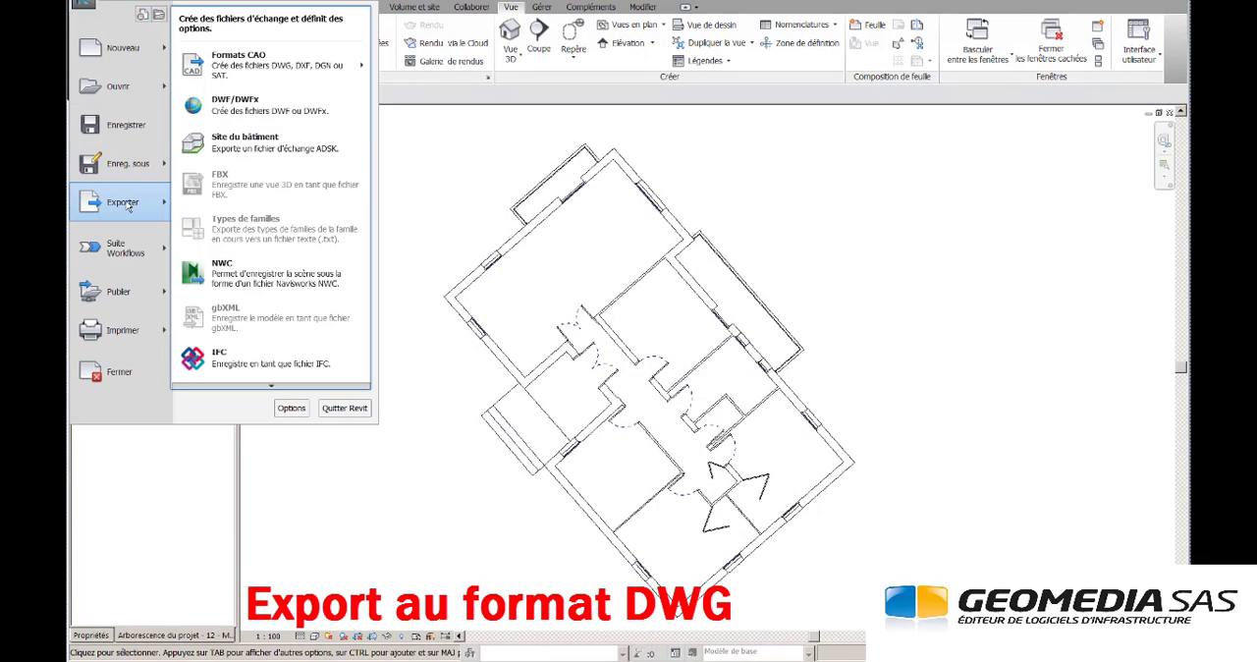
pyautogui.moveTo(315, 65)
pyautogui.click(394, 59)
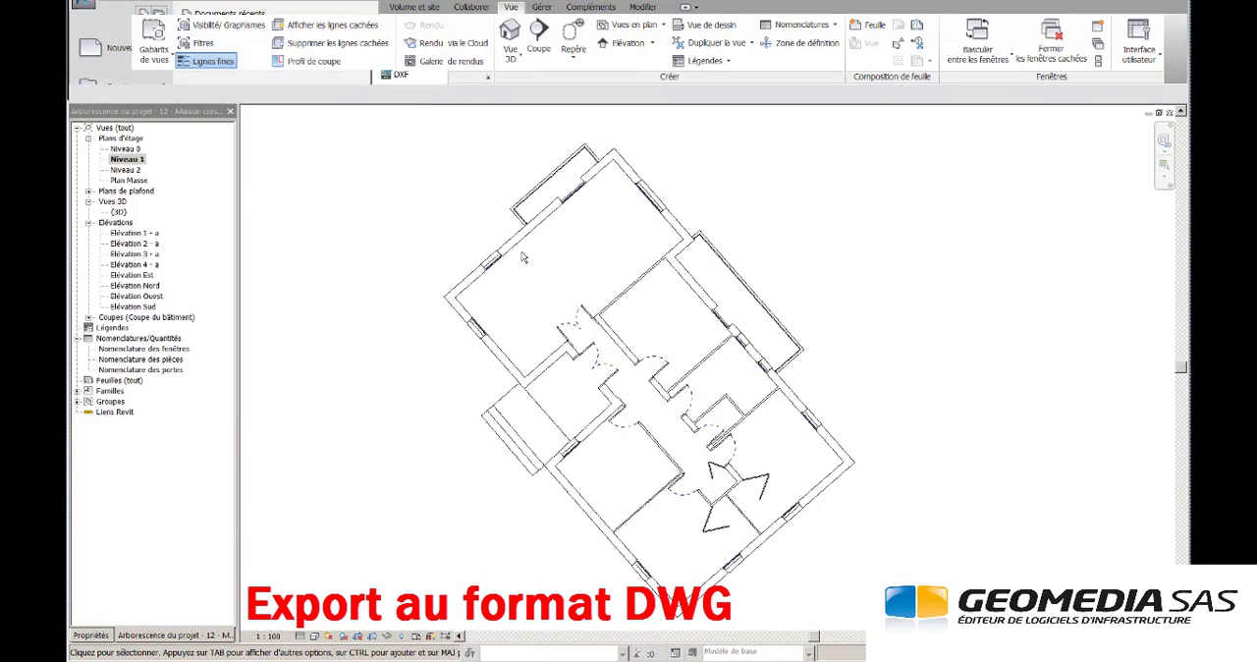
pyautogui.click(687, 502)
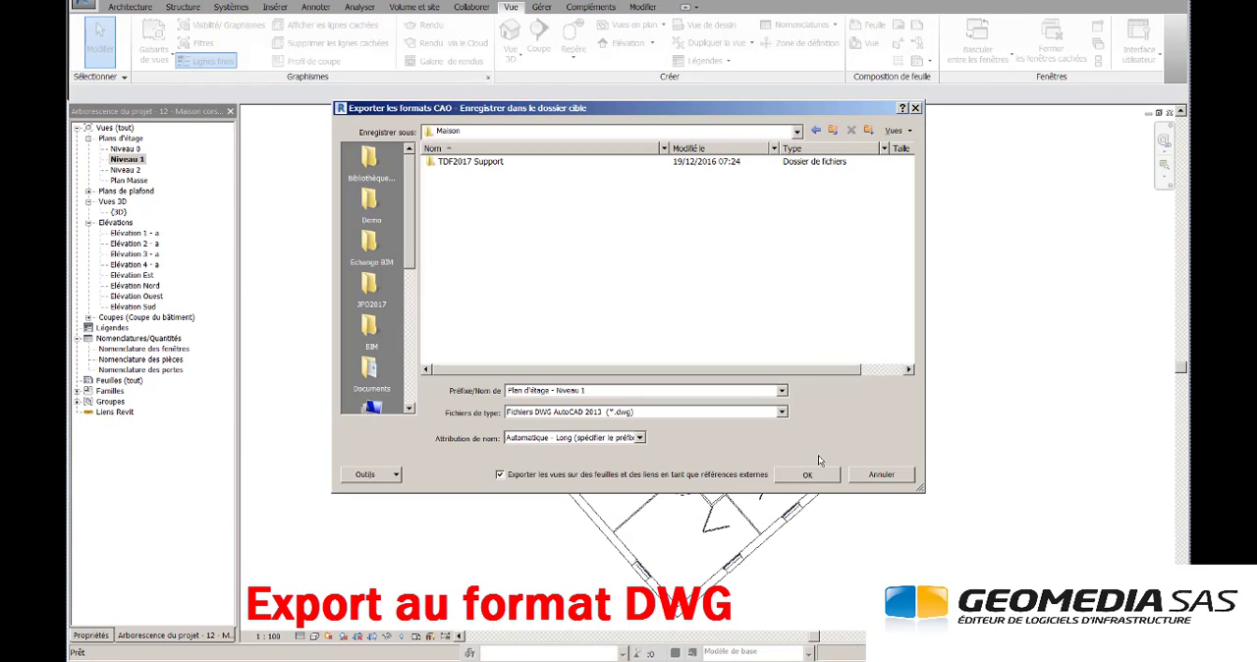
pyautogui.click(815, 473)
# - Open the Coupe 1 section view, followed by the Elévation 1 - a view
pyautogui.click(184, 319)
pyautogui.doubleClick(184, 319)
pyautogui.doubleClick(134, 329)
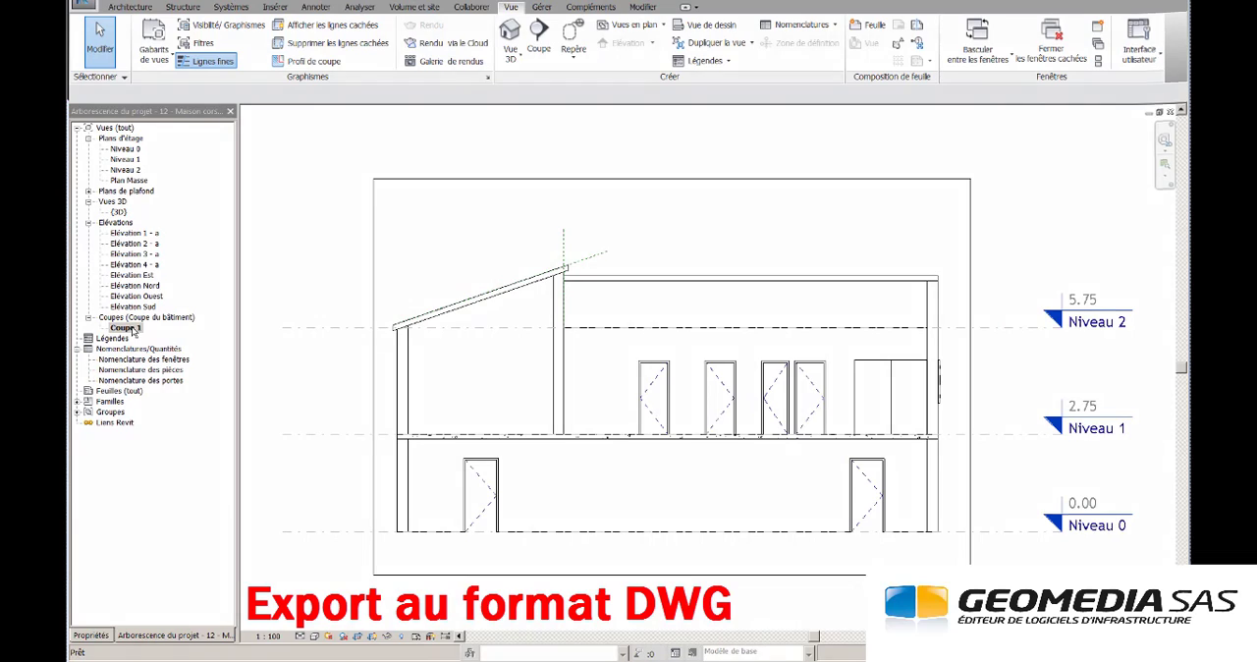
pyautogui.doubleClick(137, 233)
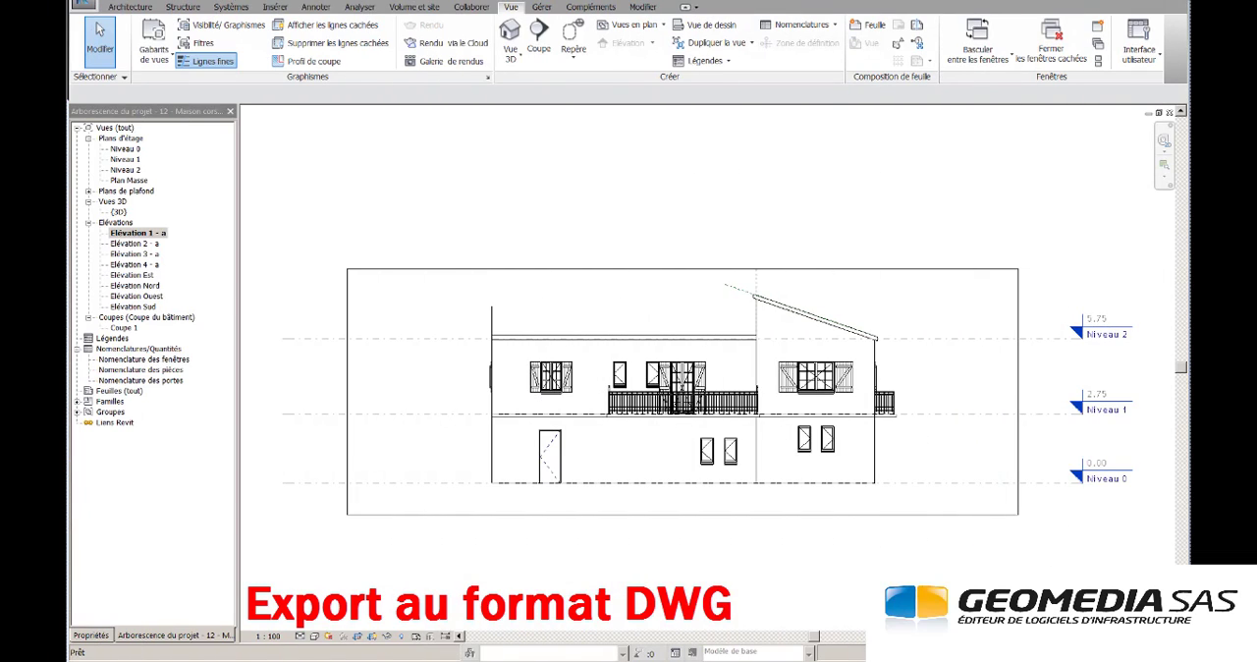